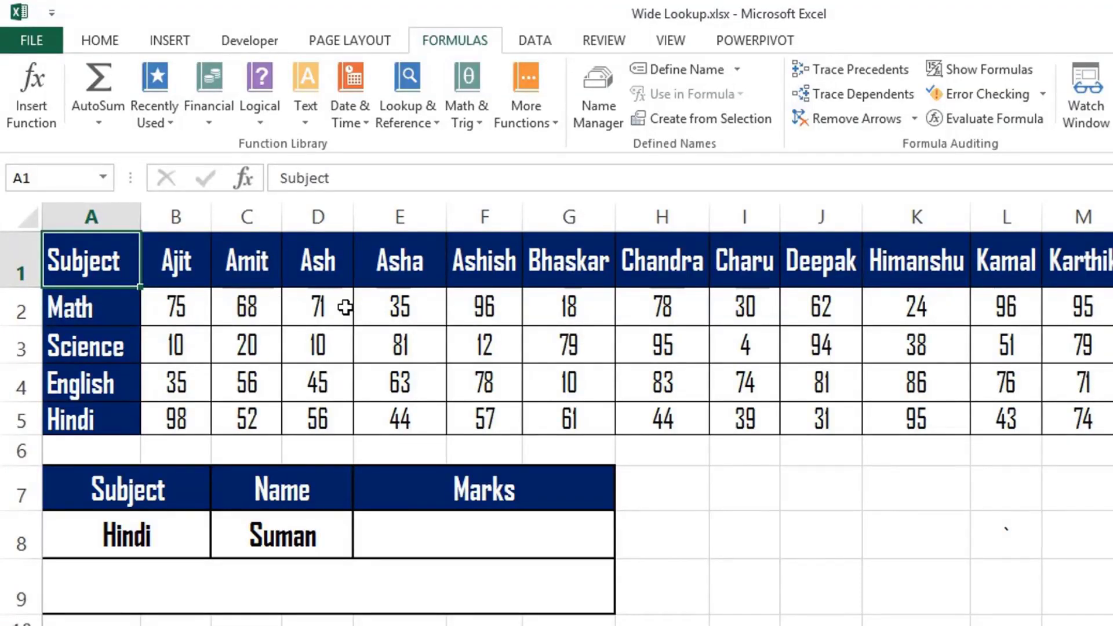
Survey the marks table: the subjects Math to Hindi and every student's marks columns.
key("Right")
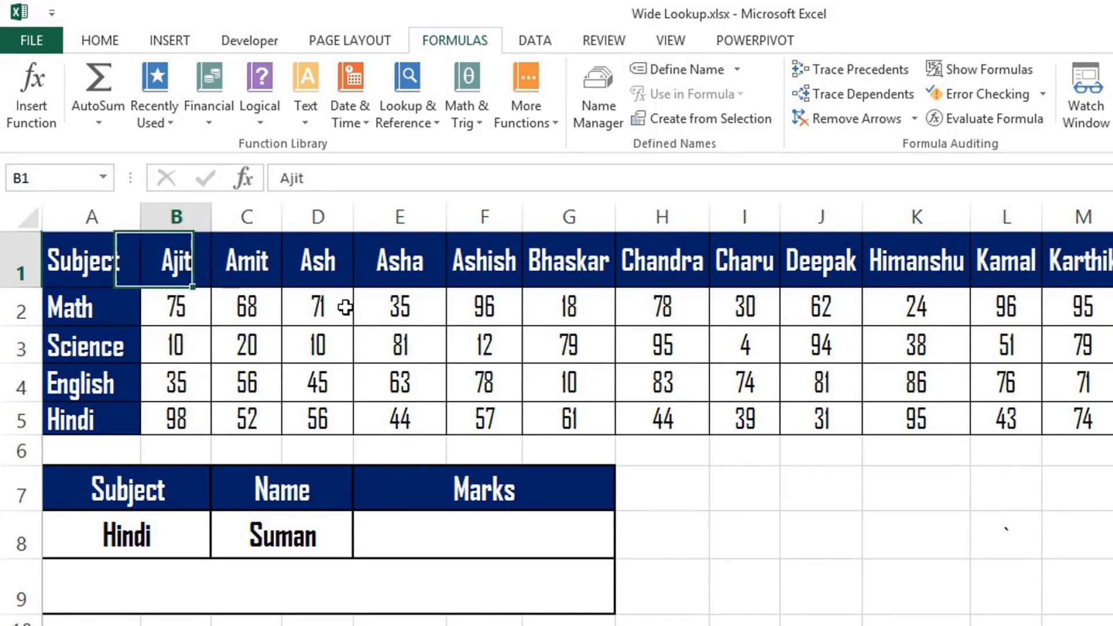
key("Left")
scroll(345, 307, "right", 5)
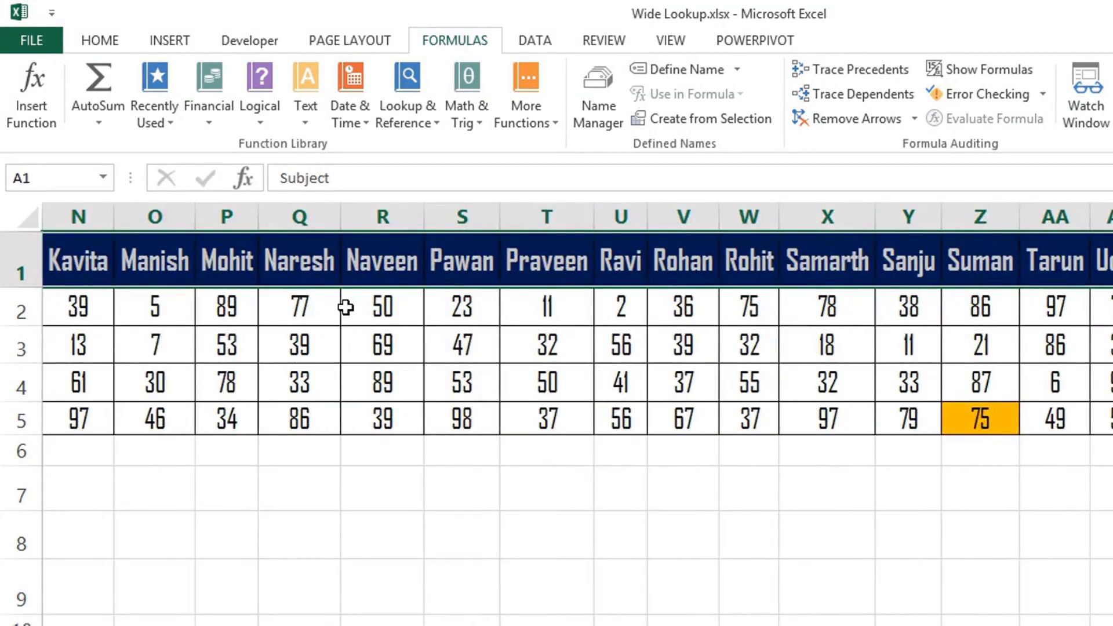
scroll(345, 307, "left", 5)
key("Down")
key("ctrl+shift+Down")
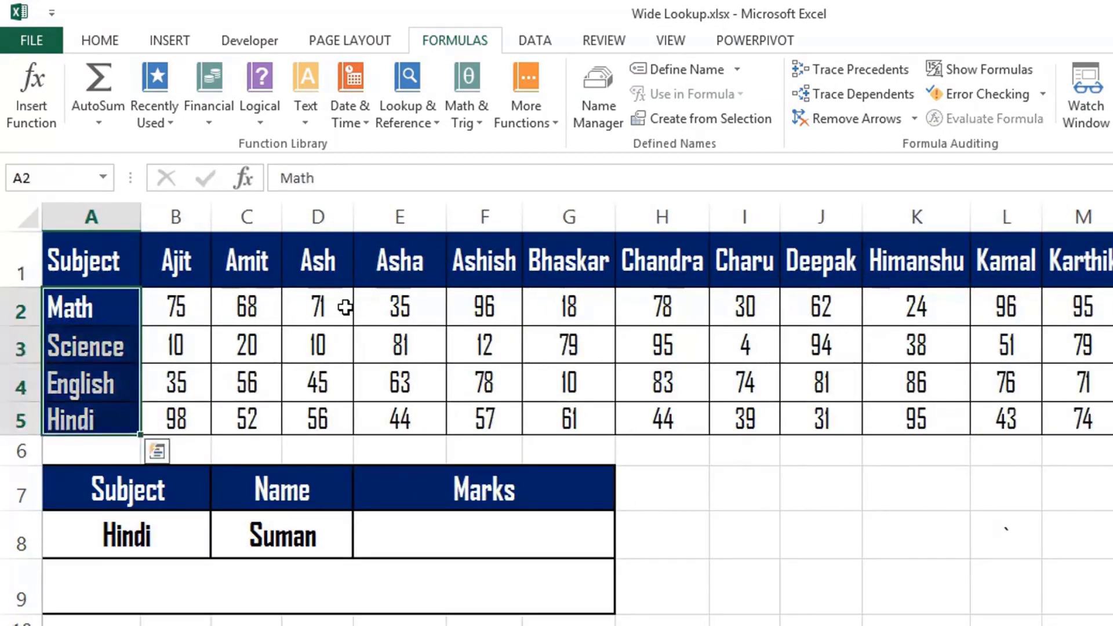
key("Up")
key("Right")
key("Left")
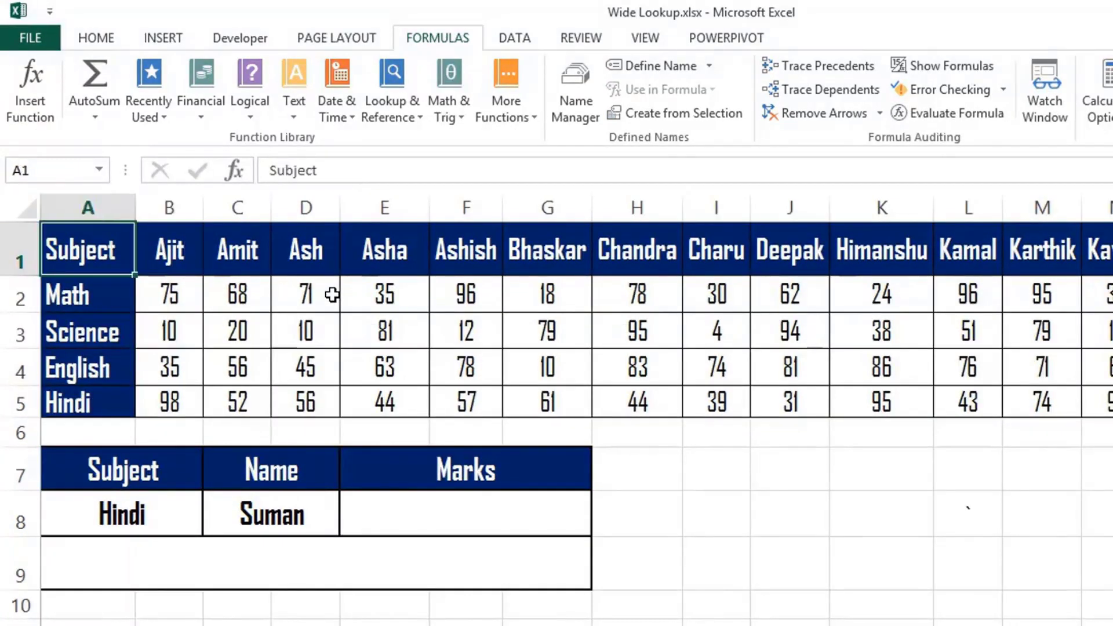
scroll(332, 294, "right", 5)
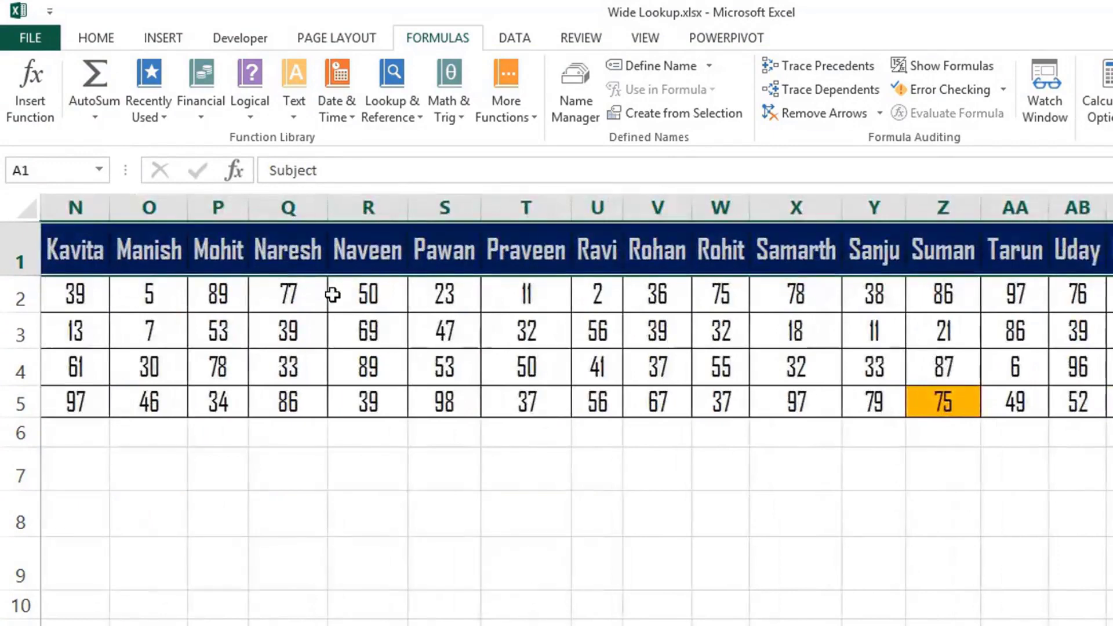
scroll(332, 294, "left", 5)
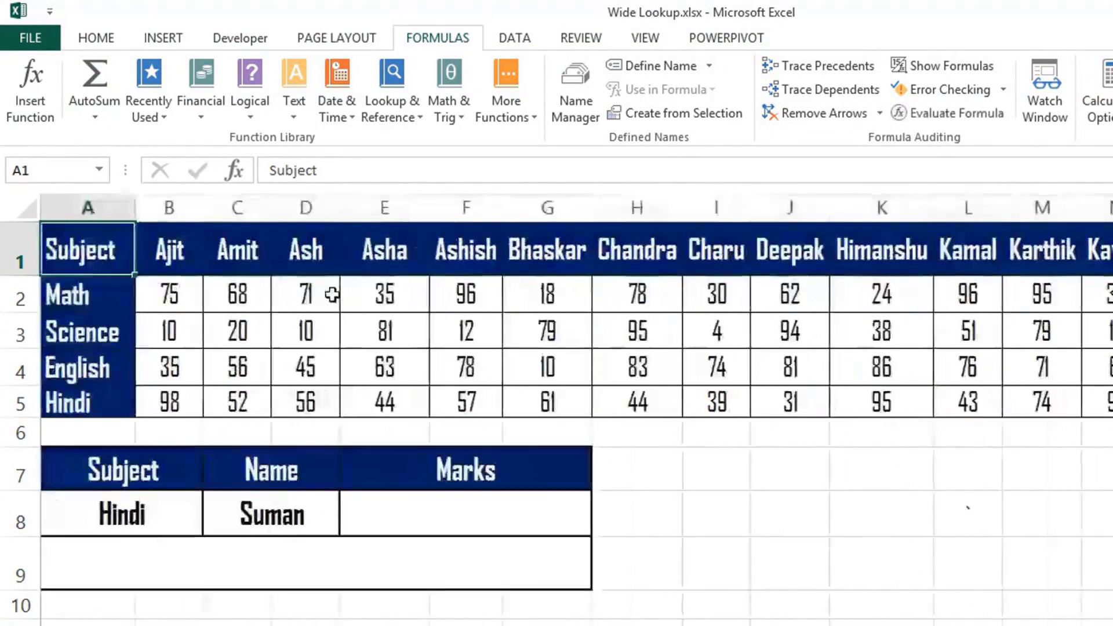
key("Down")
key("shift+Down")
key("shift+Down")
key("shift+Down")
key("Right")
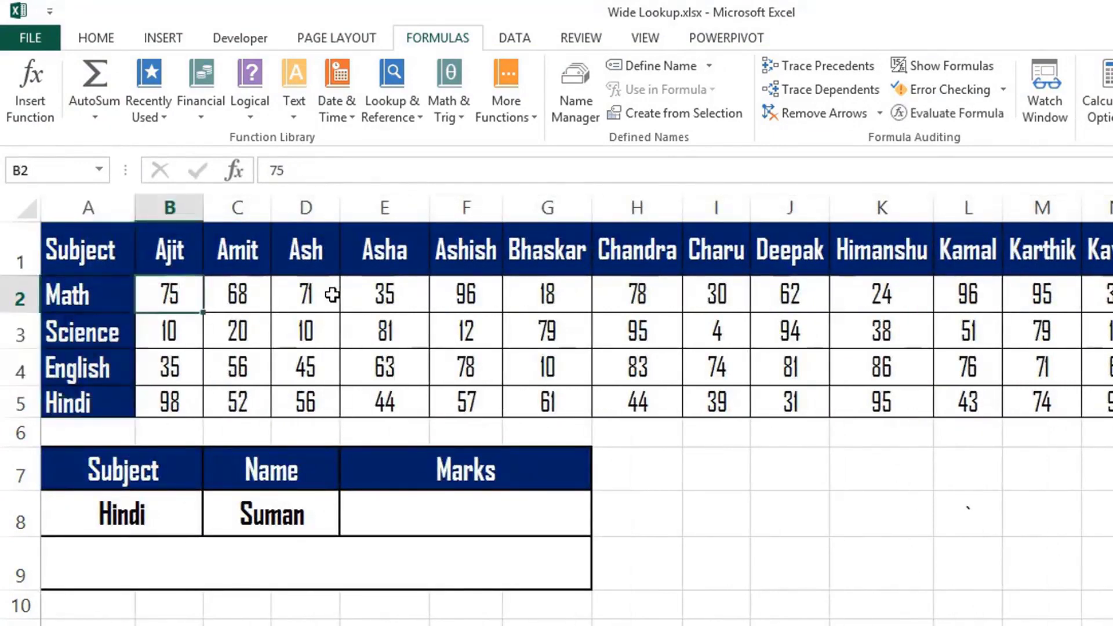
key("ctrl+shift+Down")
key("ctrl+shift+Right")
key("Home")
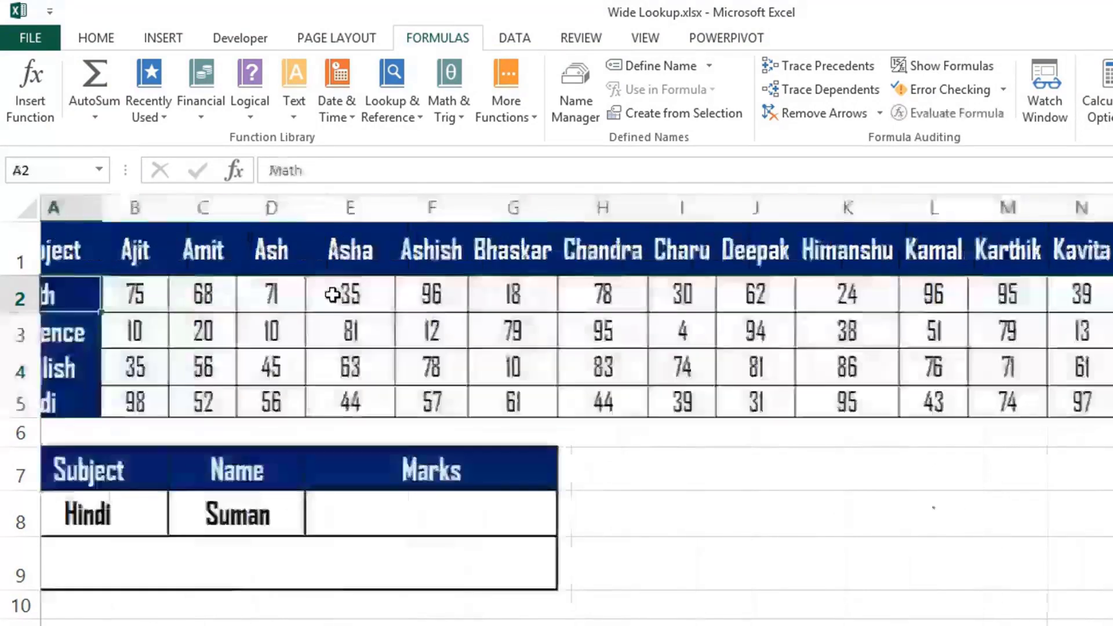
Inspect the lookup box below: Subject Hindi, Name Suman, and the empty Marks cell.
key("ctrl+Down")
key("ctrl+Down")
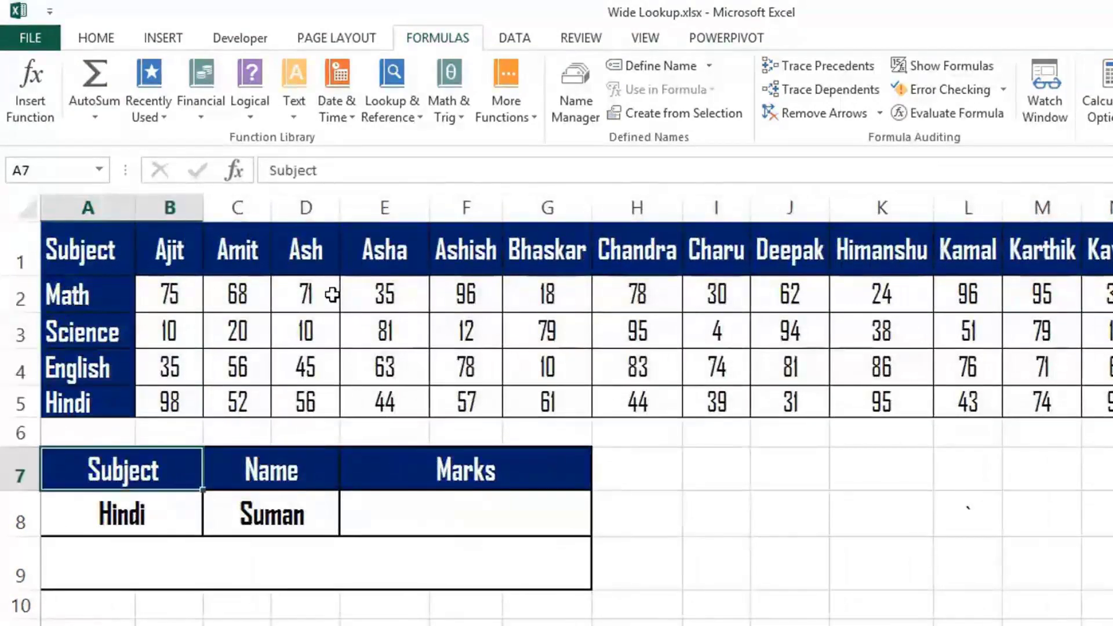
key("shift+Down")
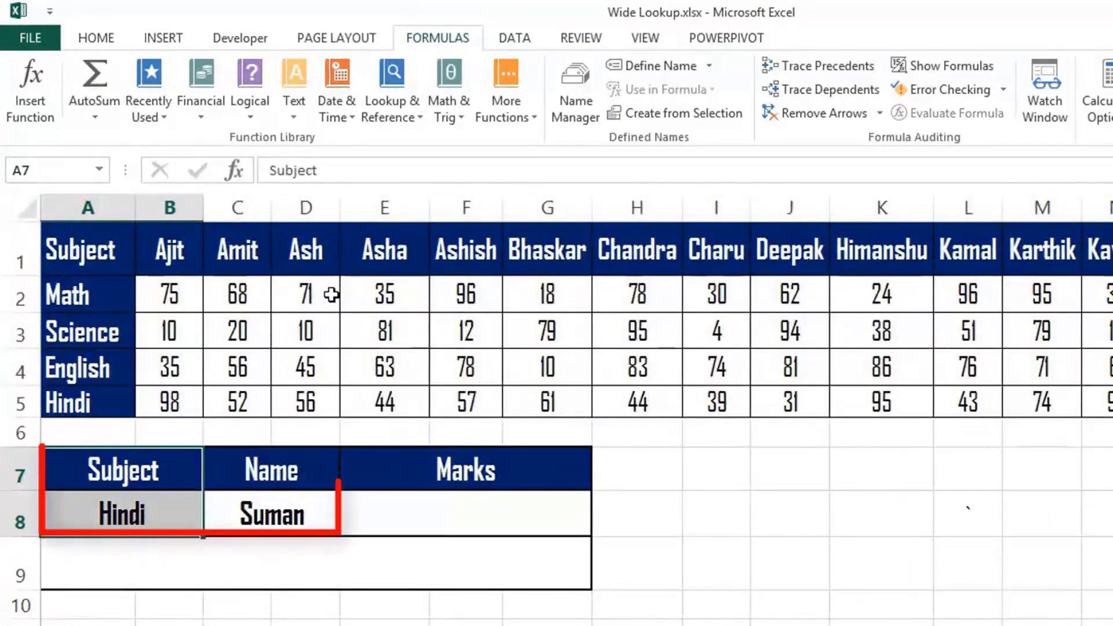
key("Right")
key("Down")
key("Up")
key("Right")
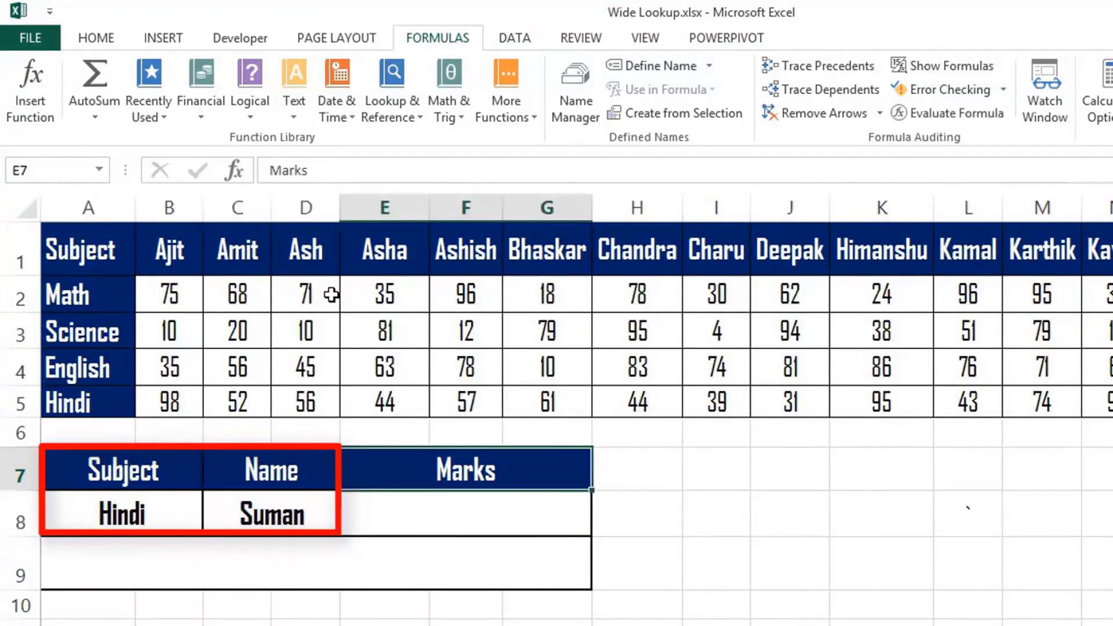
key("Down")
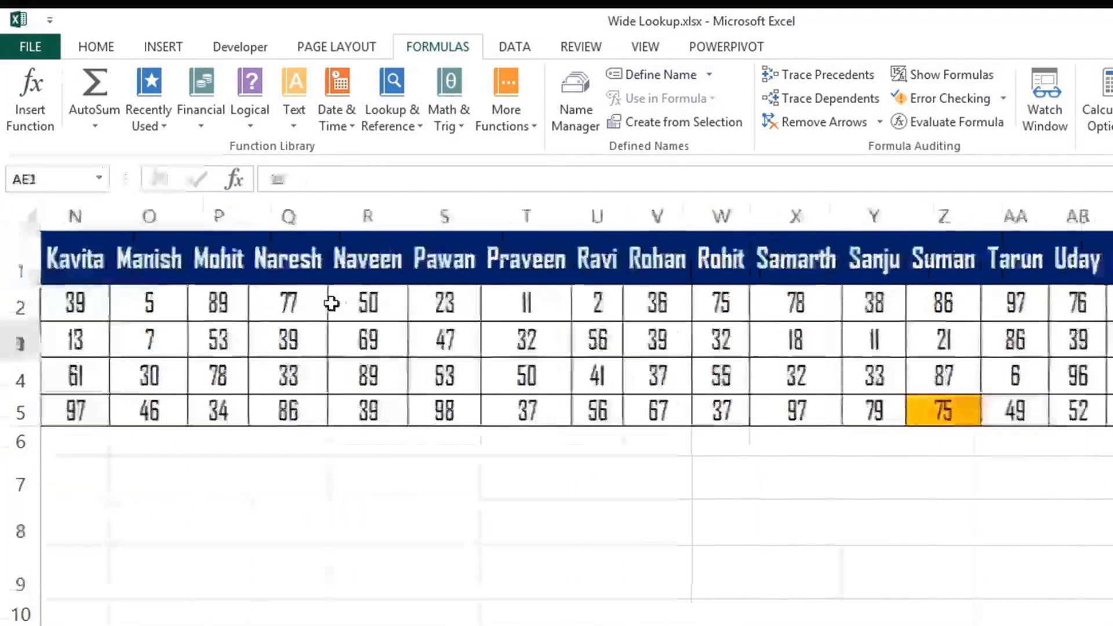
Find Suman's Hindi mark of 75 in the table, then return to the Marks cell E8.
key("Down")
key("Down")
key("Down")
key("Left")
key("Left")
key("Left")
key("Left")
key("Up")
key("Left")
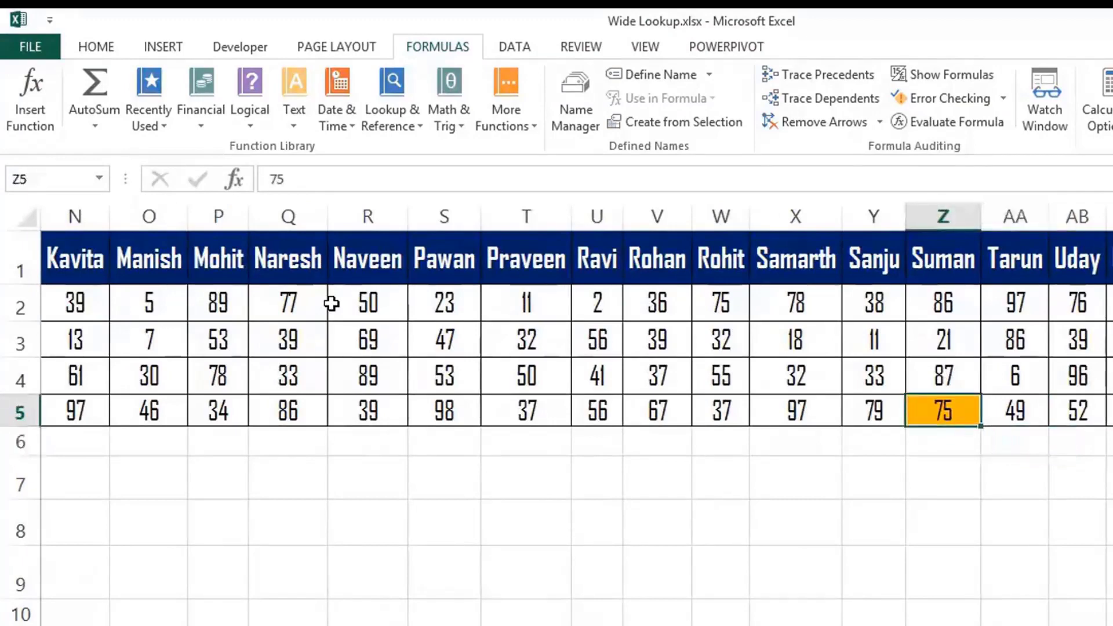
key("ctrl+Left")
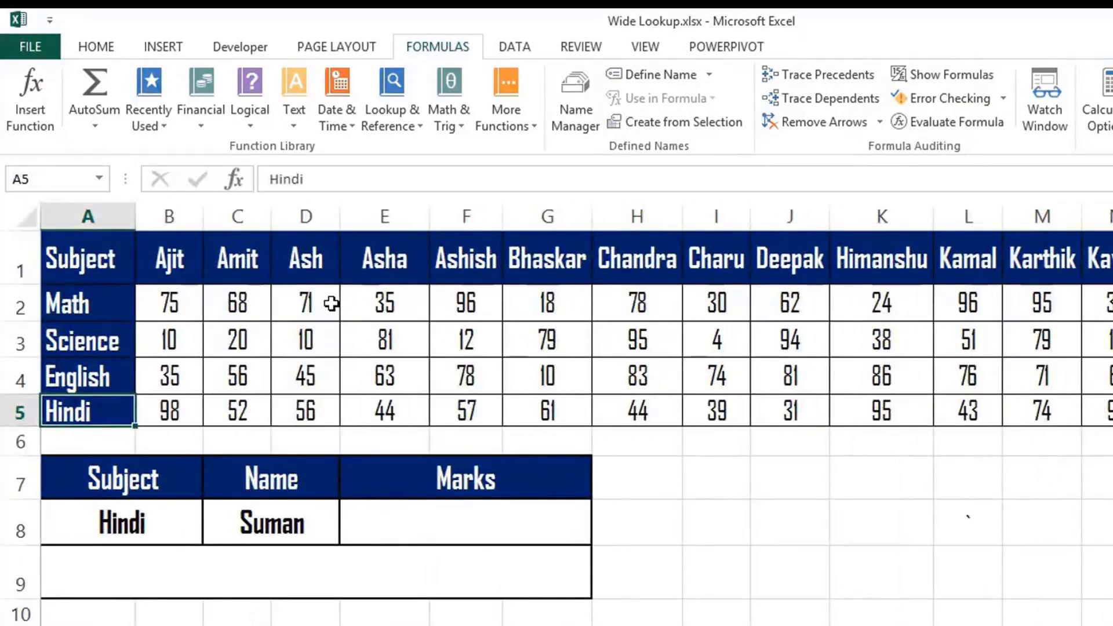
key("Down")
key("Down")
key("Down")
key("Right")
key("Right")
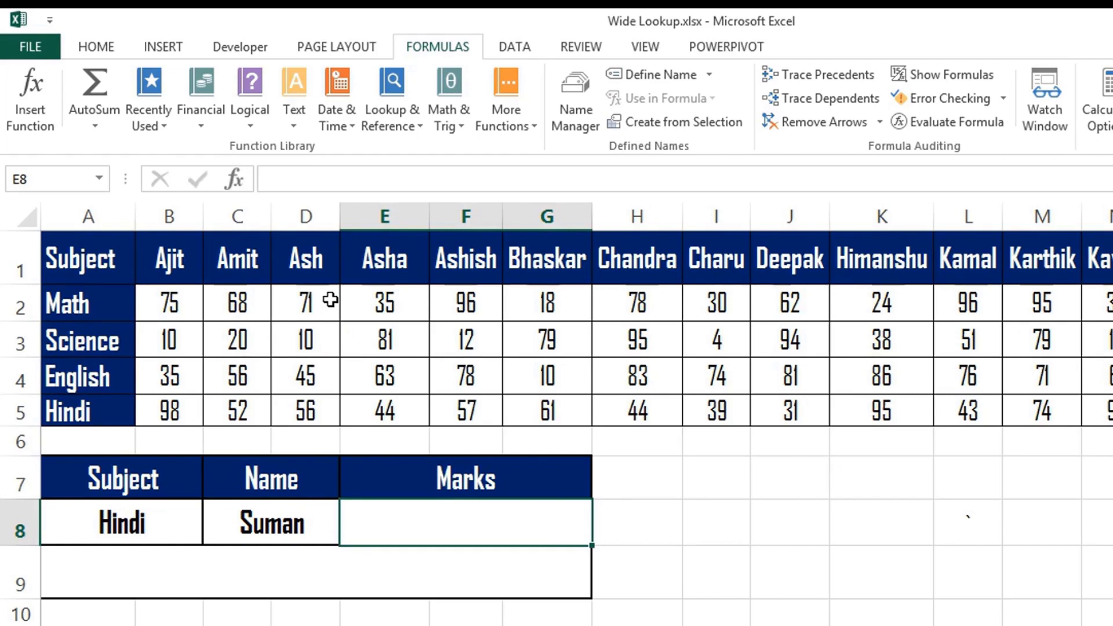
Start a VLOOKUP in E8 with lookup value A8 (Hindi) and the marks table as range.
type("=vl")
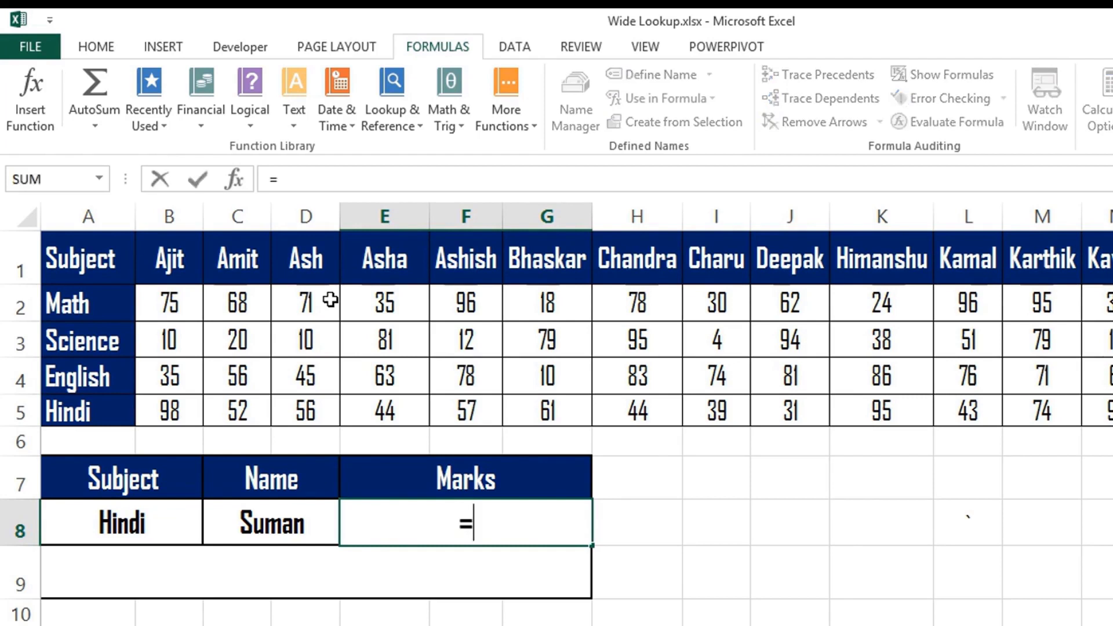
key("Tab")
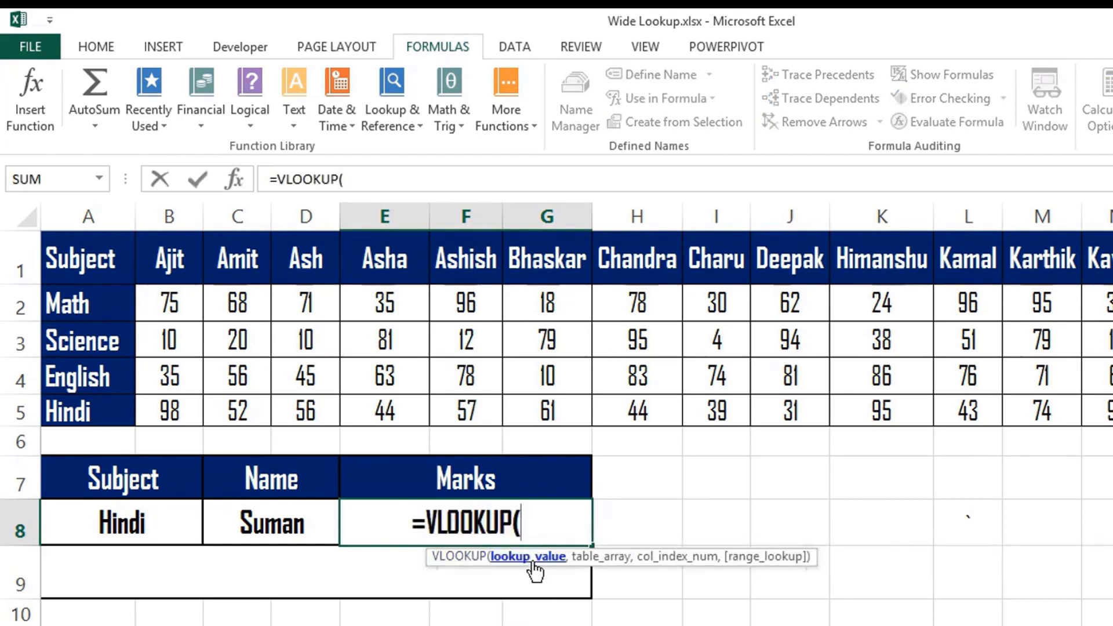
left_click(141, 526)
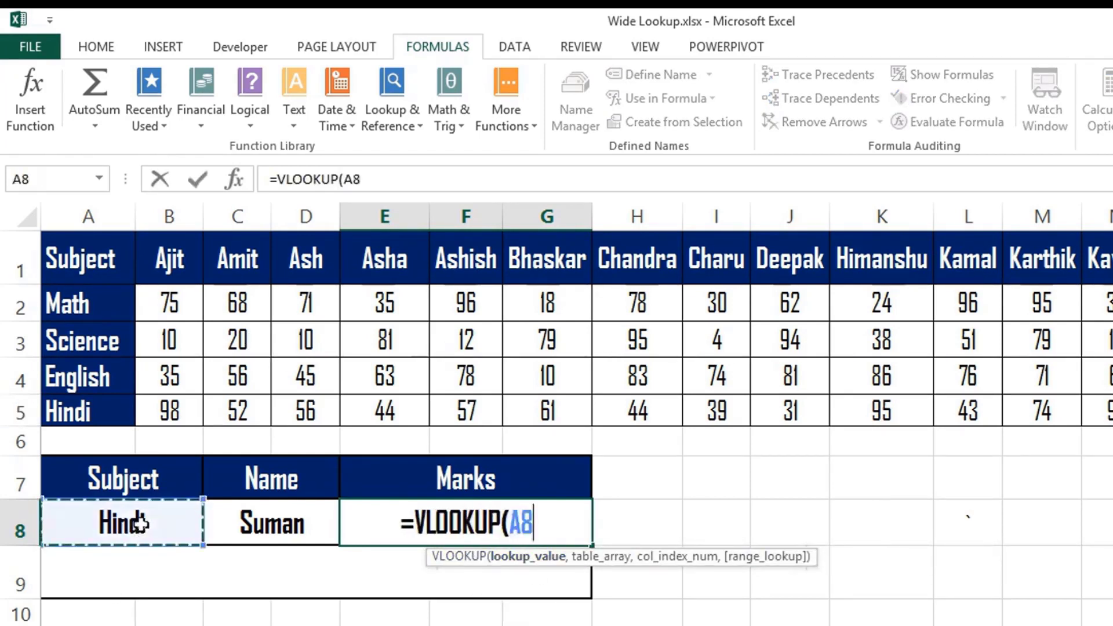
type(",")
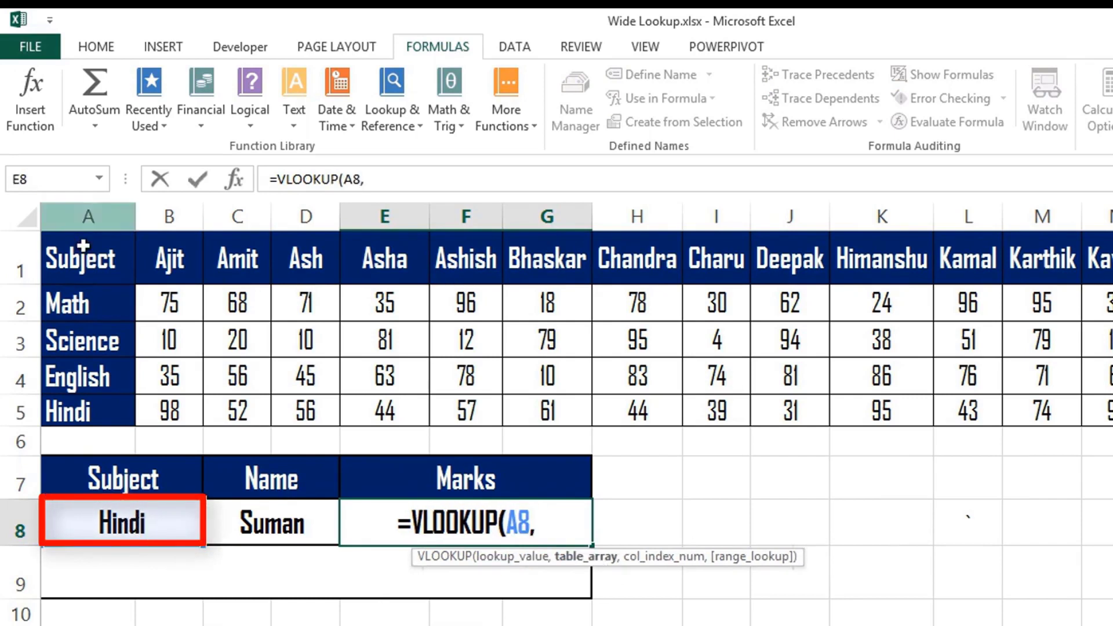
left_click(72, 261)
key("shift+Down")
key("shift+Down")
key("shift+Down")
key("shift+Down")
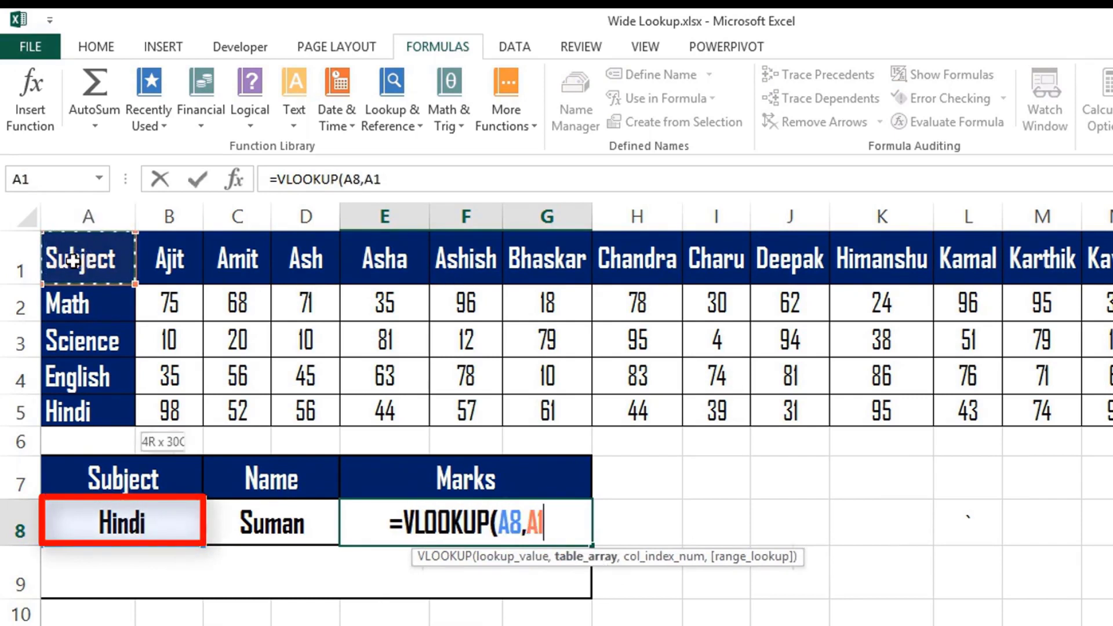
key("shift+Right")
key("shift+Right")
key("shift+Right")
key("shift+Right")
key("shift+Right")
key("shift+Right")
key("shift+Right")
key("shift+Right")
key("shift+Right")
key("shift+Right")
key("shift+Right")
key("shift+Right")
key("shift+Right")
key("shift+Right")
key("shift+Right")
key("shift+Right")
key("shift+Right")
key("shift+Right")
key("shift+Right")
key("shift+Right")
key("shift+Right")
key("shift+Right")
key("shift+Right")
key("shift+Right")
key("shift+Right")
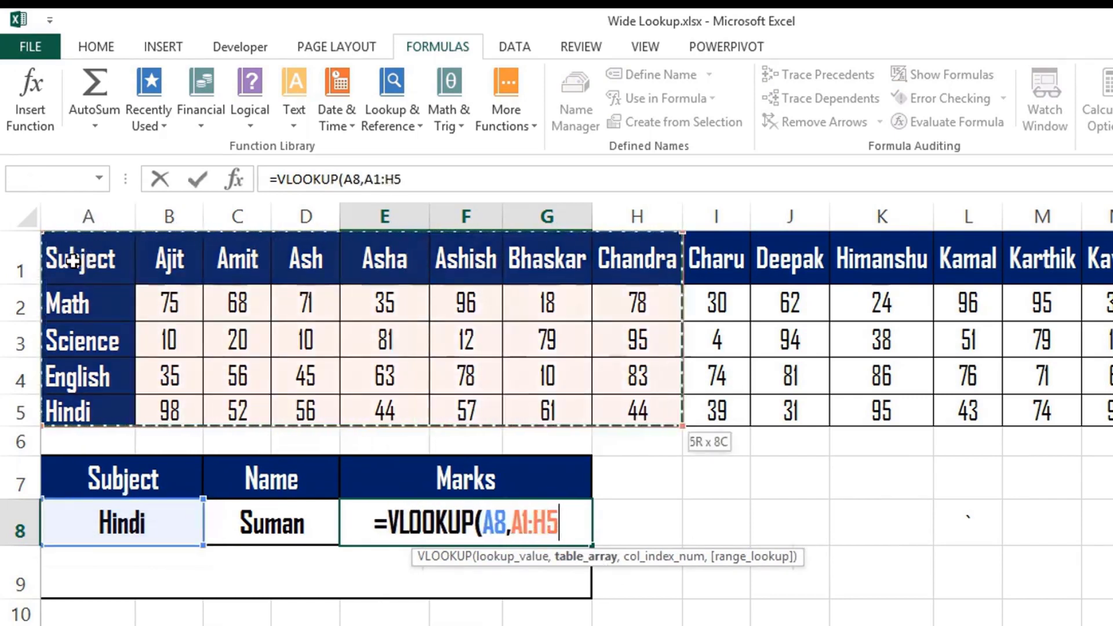
type(",")
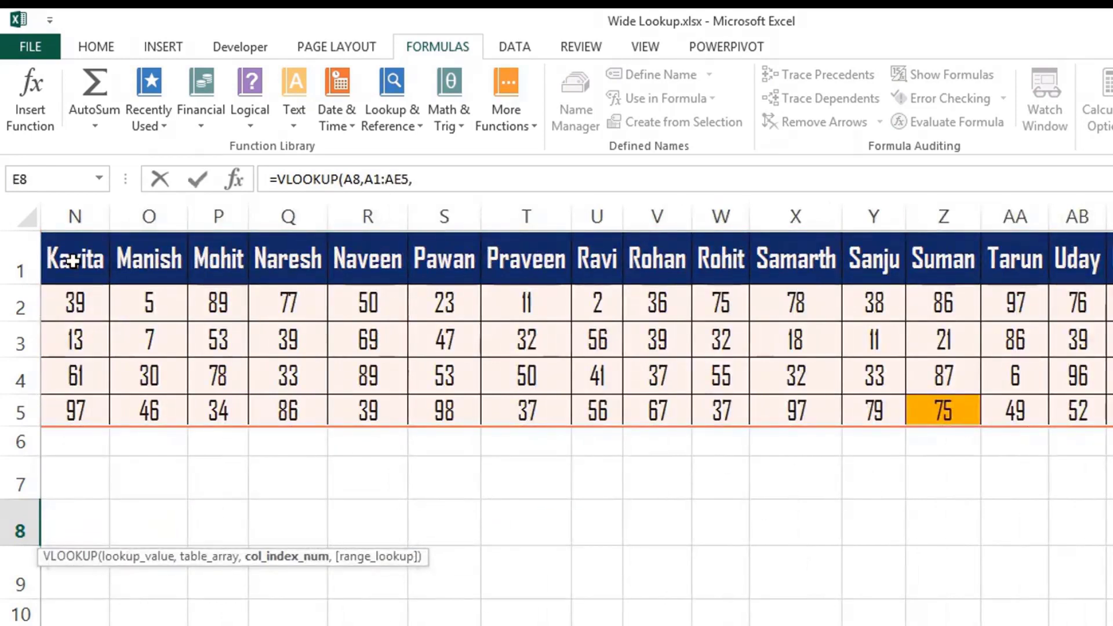
Trace along the header row to work out which column holds Suman's marks.
key("Up")
key("Left")
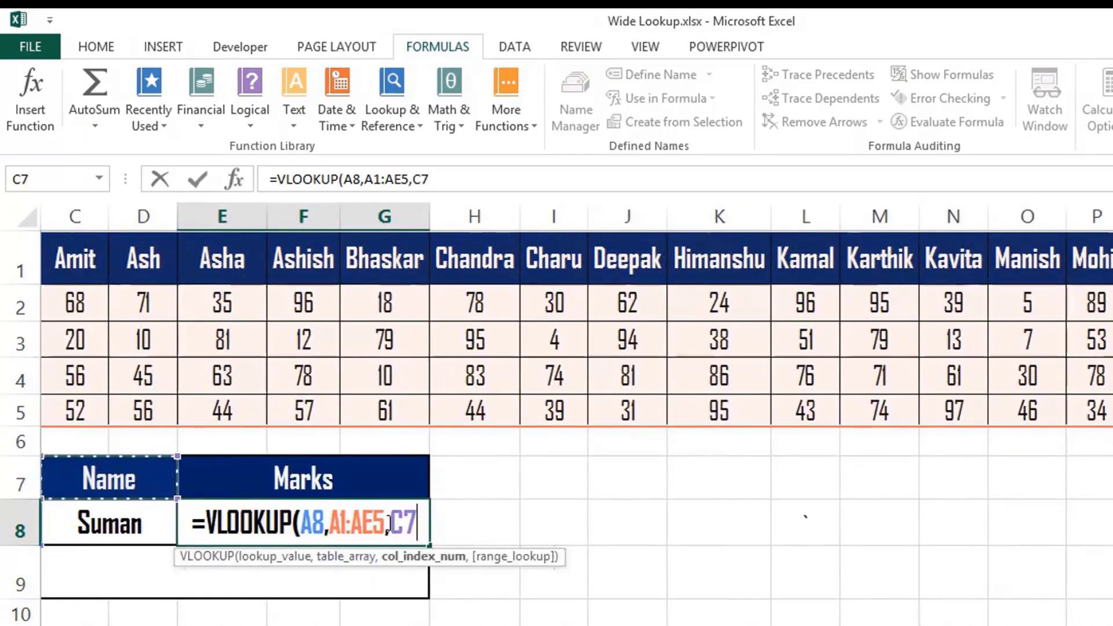
key("BackSpace")
key("BackSpace")
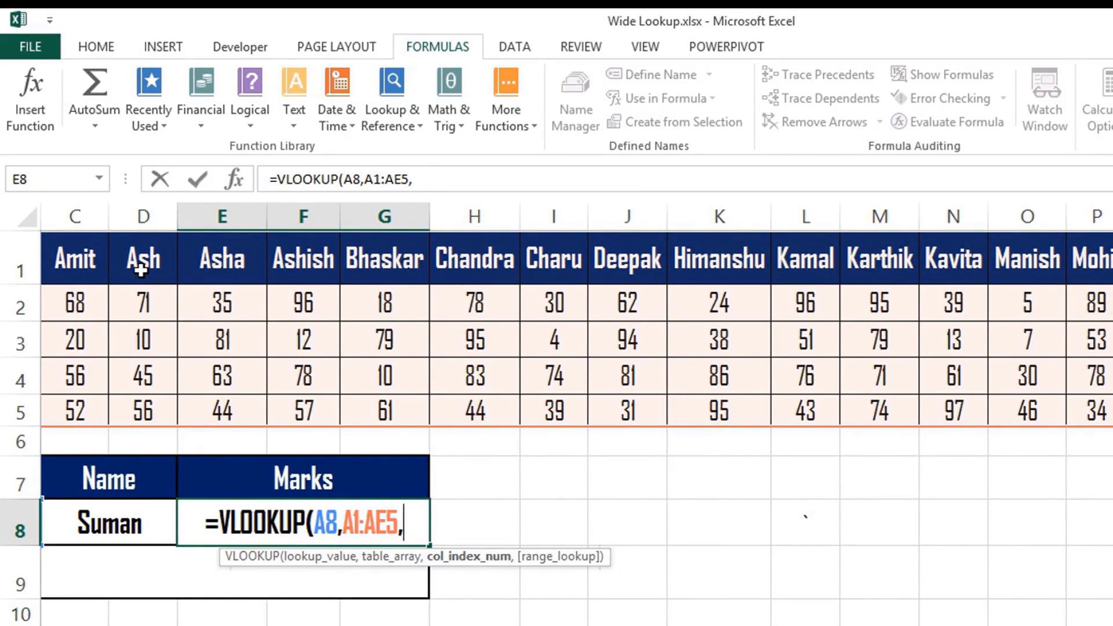
key("Left")
key("Up")
key("Left")
key("Up")
key("Up")
key("Up")
key("Up")
key("Up")
key("Up")
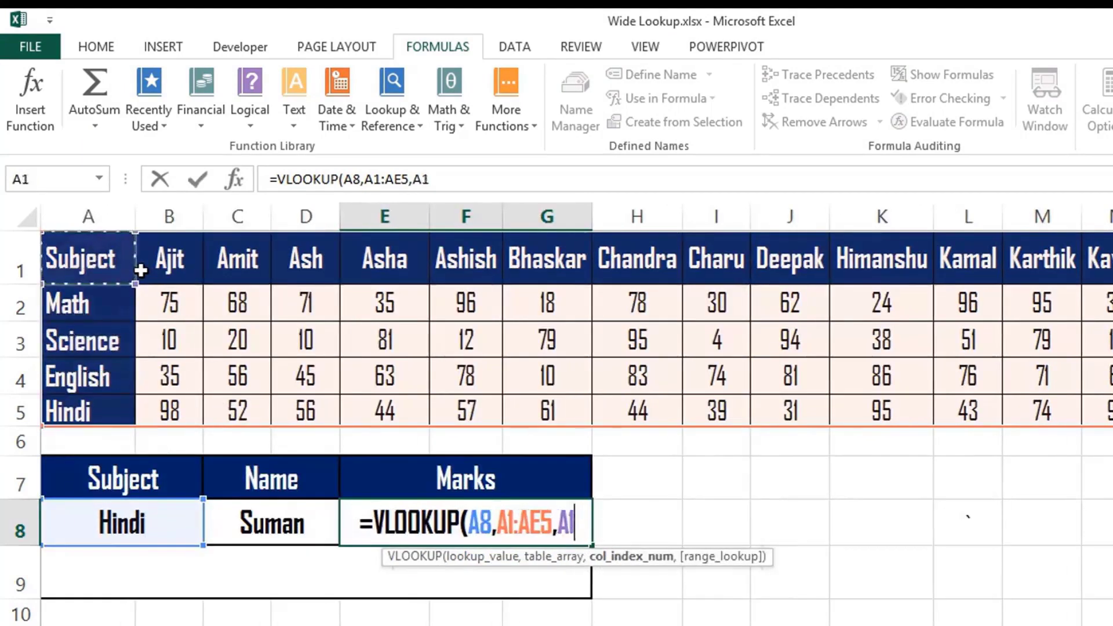
key("Right")
key("Right")
key("Right")
key("Right")
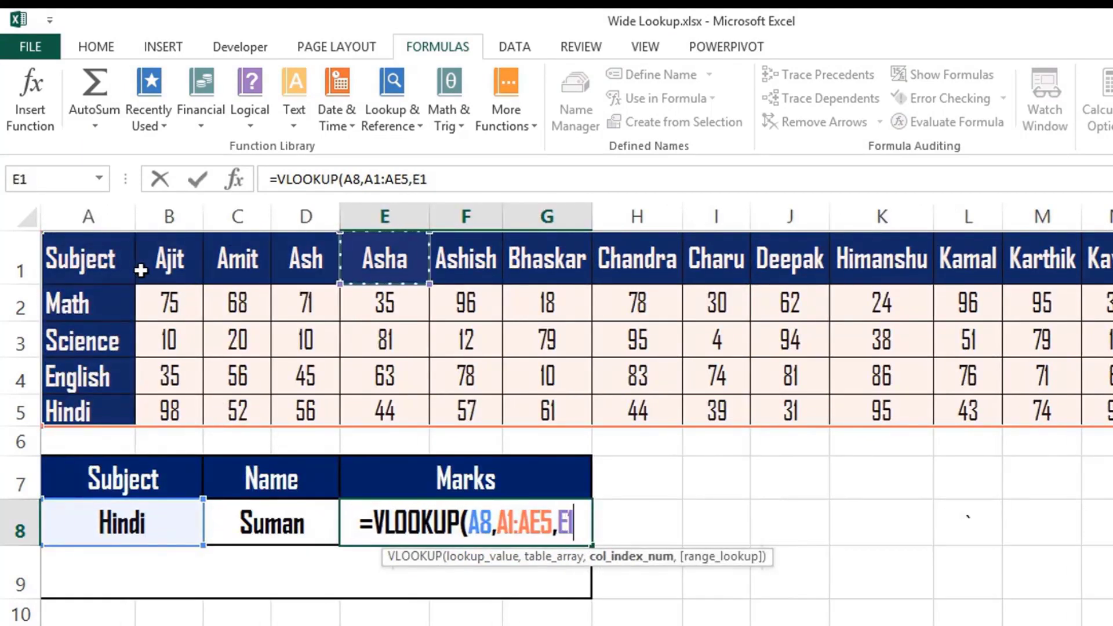
key("Left")
key("Left")
key("Left")
key("Left")
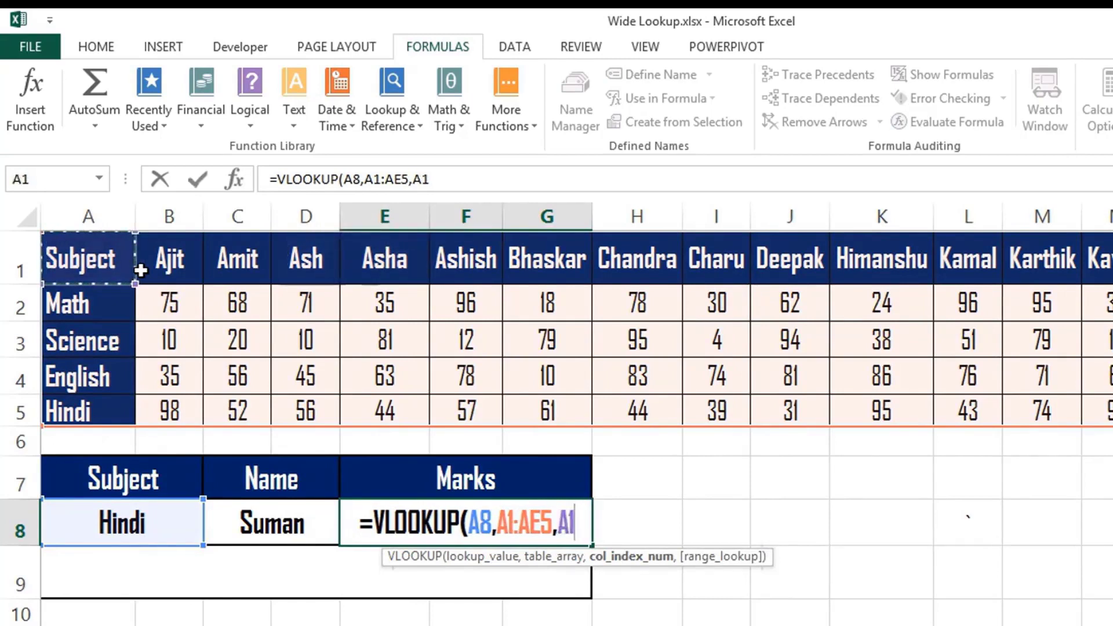
key("shift+Right")
key("shift+Right")
key("shift+Right")
key("shift+Right")
key("shift+Right")
key("shift+Right")
key("shift+Right")
key("shift+Right")
key("shift+Right")
key("shift+Right")
key("shift+Right")
key("shift+Right")
key("shift+Right")
key("shift+Right")
key("shift+Right")
key("shift+Right")
key("shift+Right")
key("shift+Right")
key("shift+Right")
key("shift+Right")
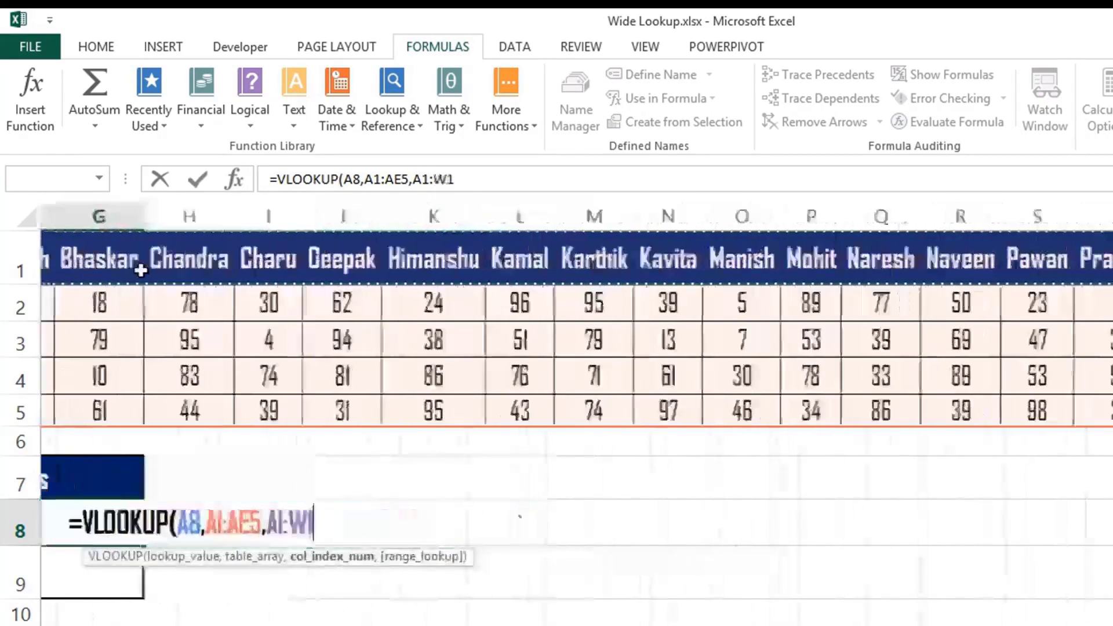
key("shift+Right")
key("shift+Right")
key("shift+Right")
key("shift+Right")
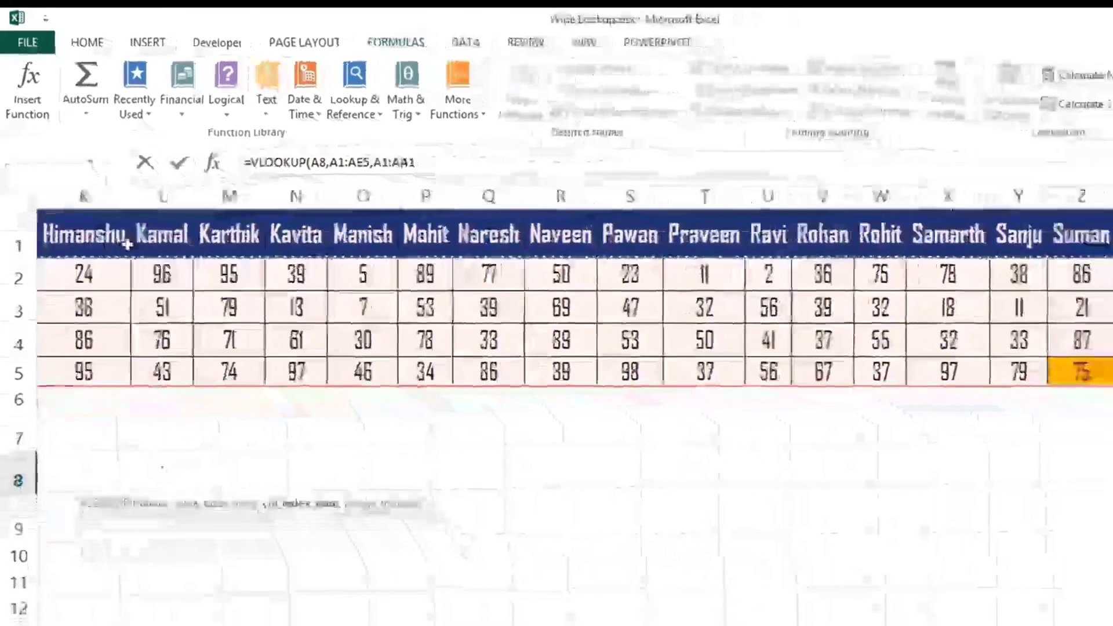
key("ctrl+shift+Left")
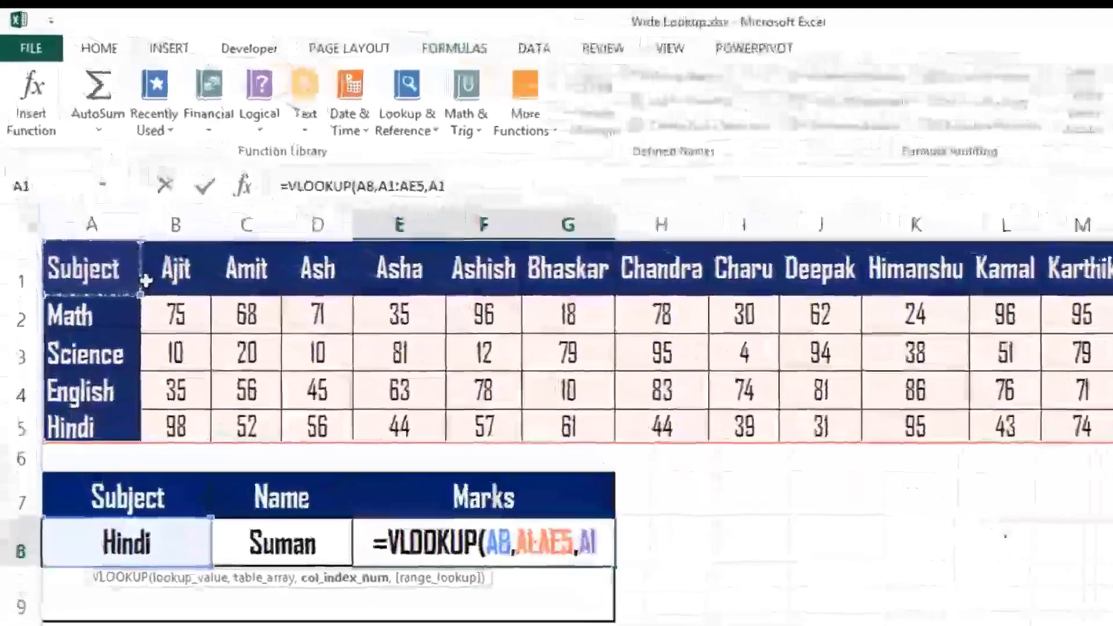
Finish with column index 26 and exact match: =VLOOKUP(A8,A1:AE5,26,0), returning 75.
key("BackSpace")
key("BackSpace")
type("2")
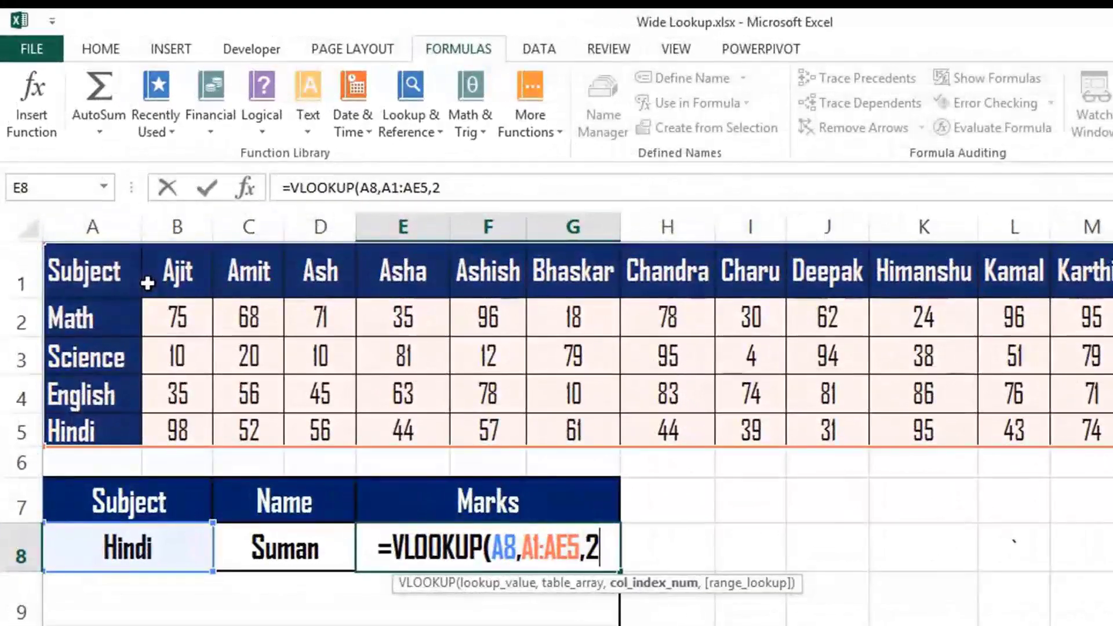
type("6,")
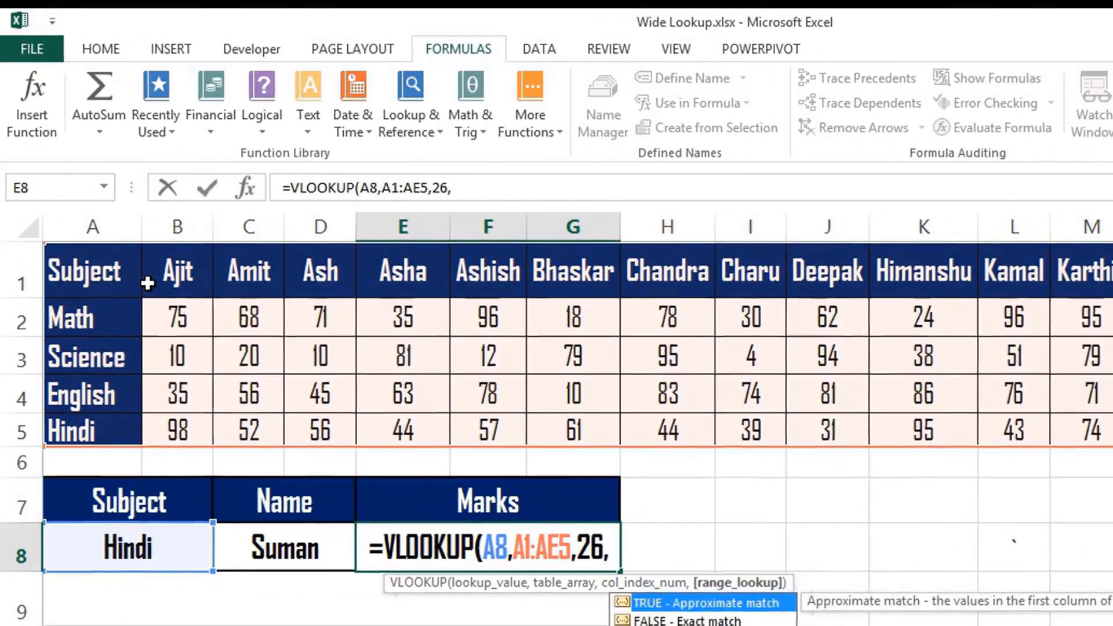
type("0)")
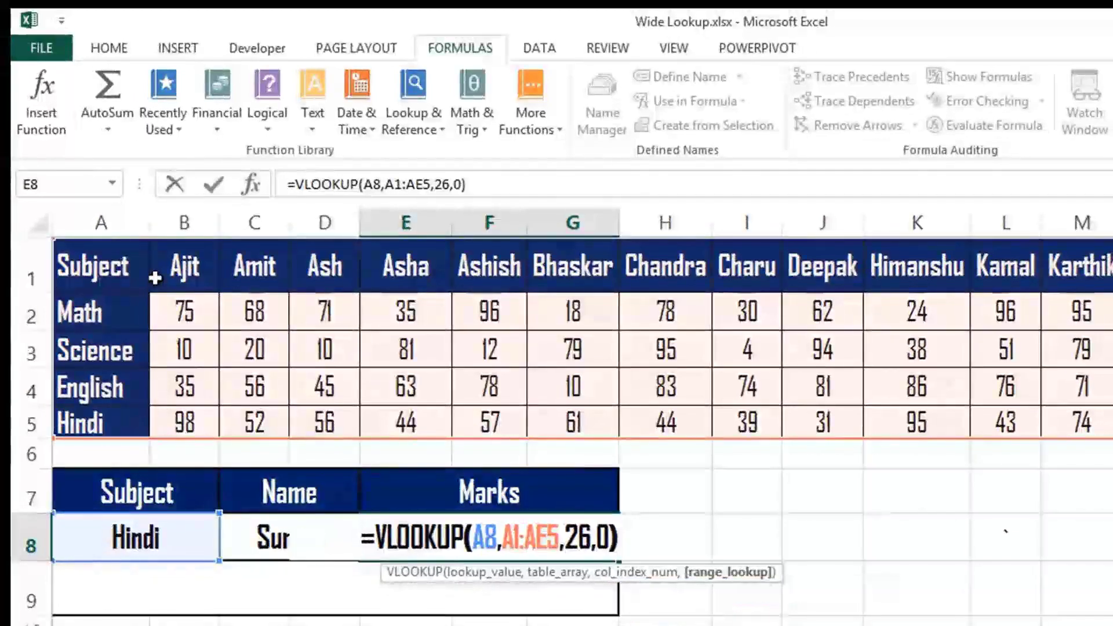
key("Return")
key("Up")
key("Up")
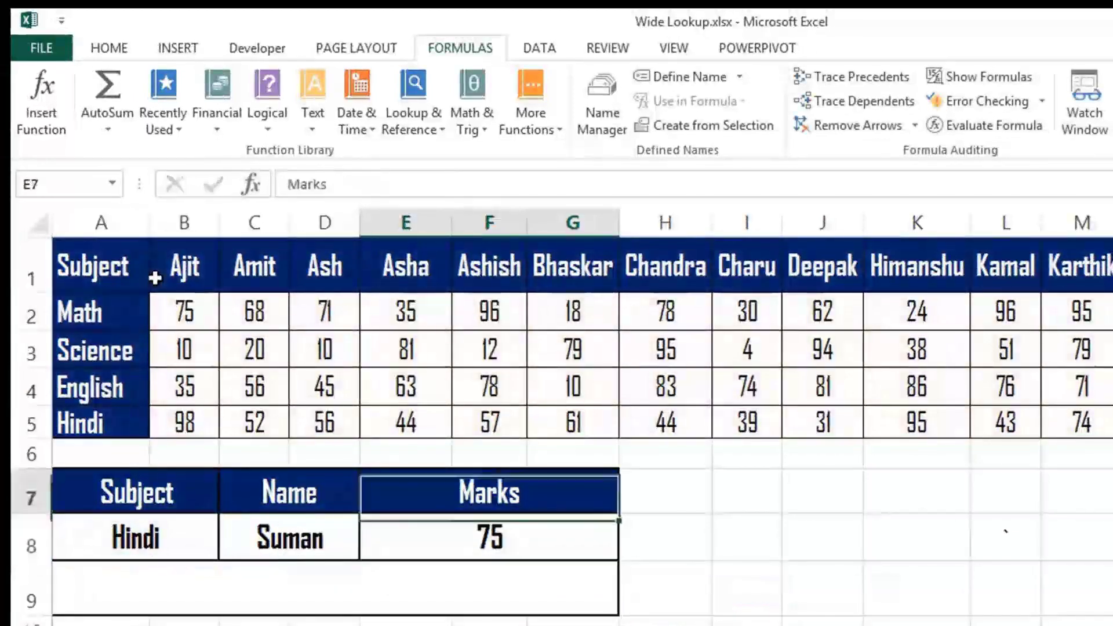
key("Up")
key("Up")
key("ctrl+Right")
key("Left")
key("Left")
key("Left")
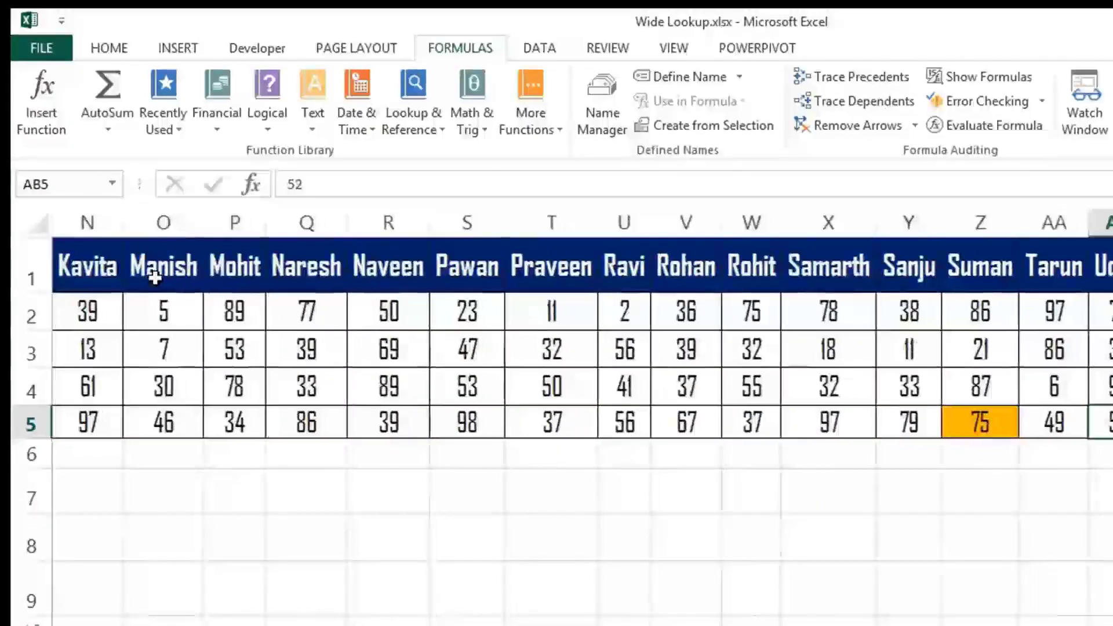
key("Left")
key("Left")
key("ctrl+Left")
key("Down")
key("Down")
key("Down")
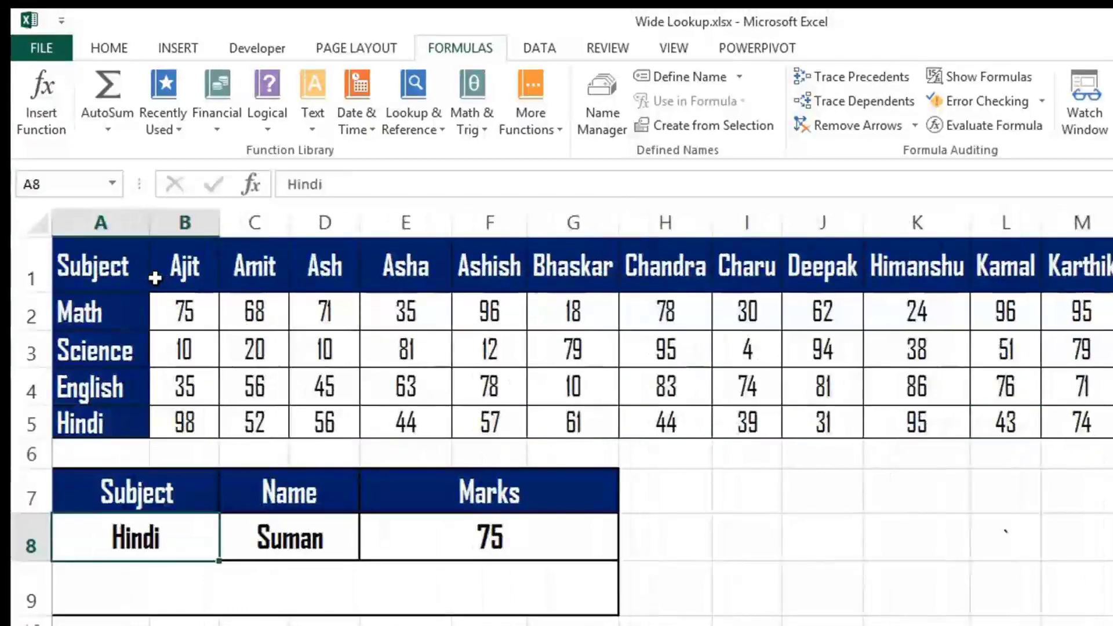
key("Right")
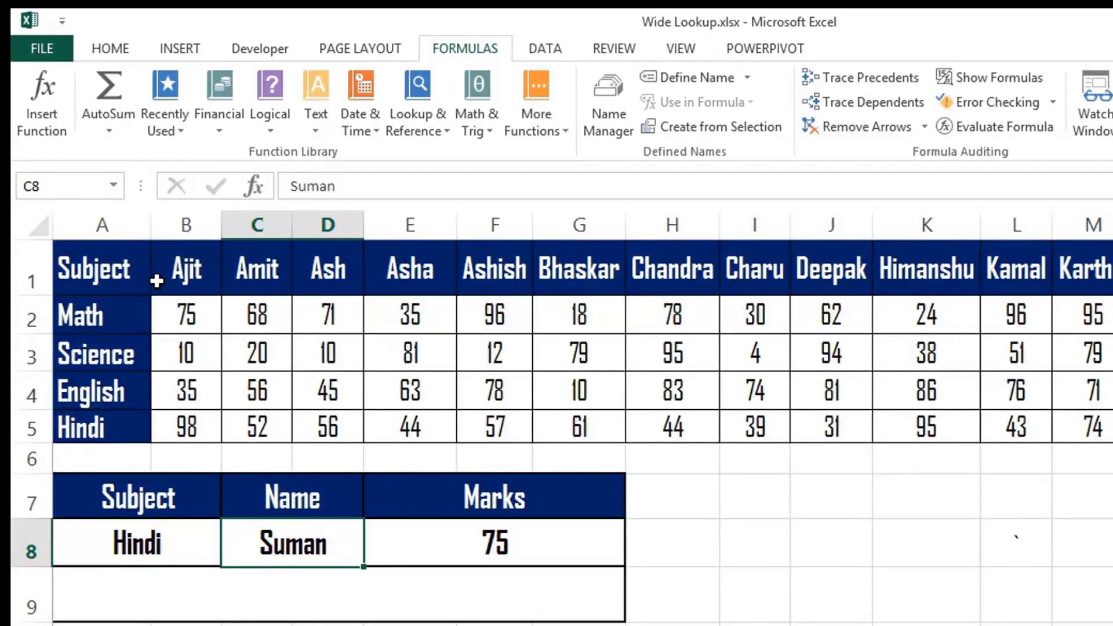
double_click(484, 542)
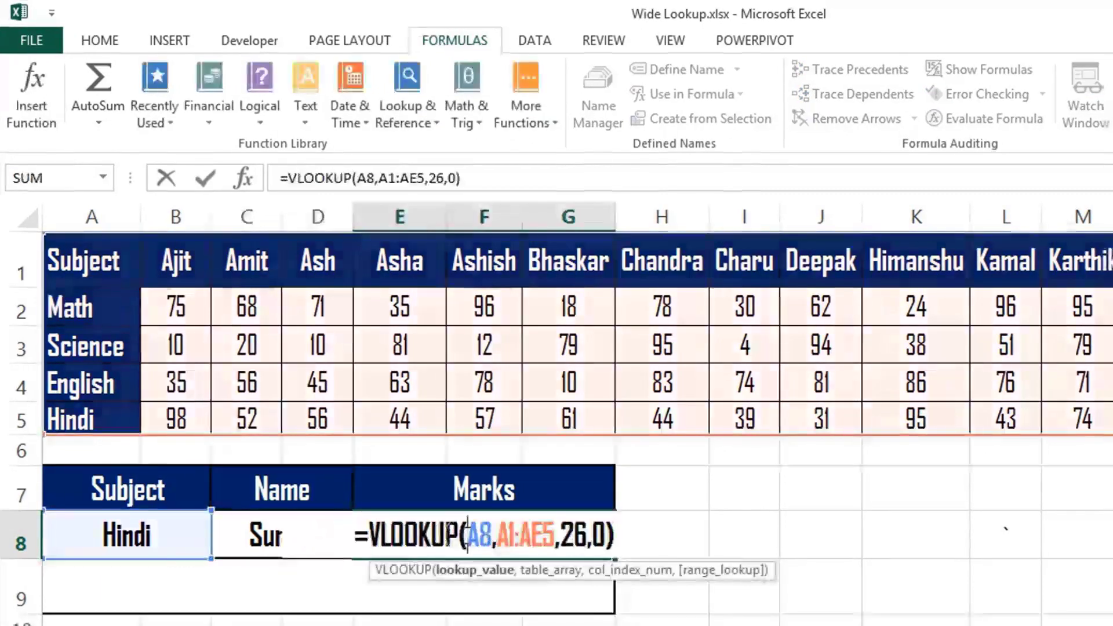
left_click_drag(473, 536, 492, 536)
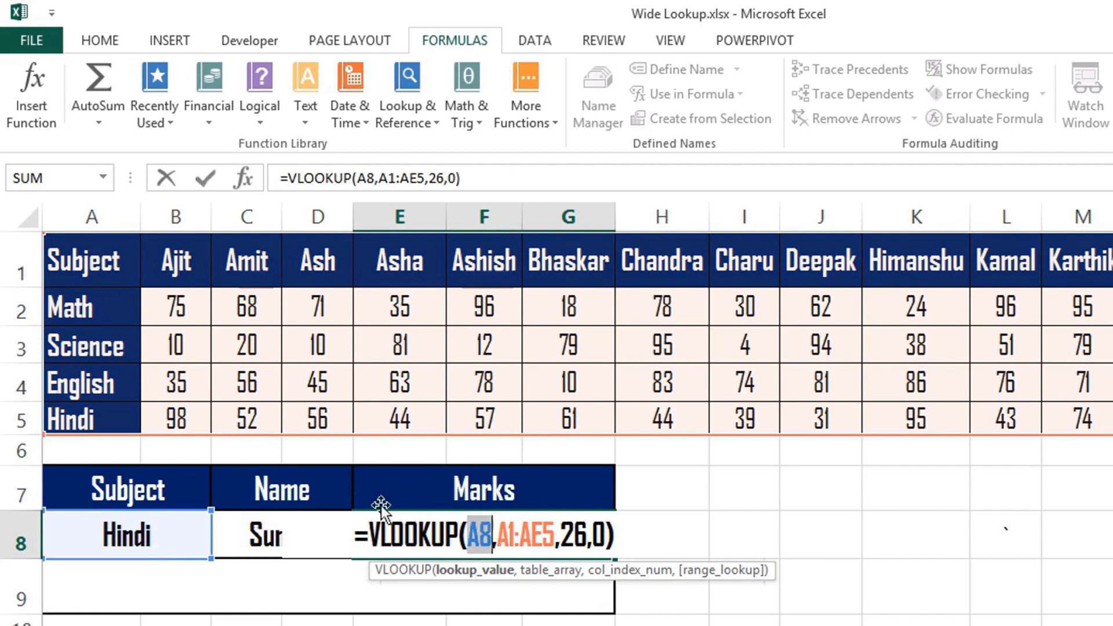
left_click_drag(498, 536, 555, 542)
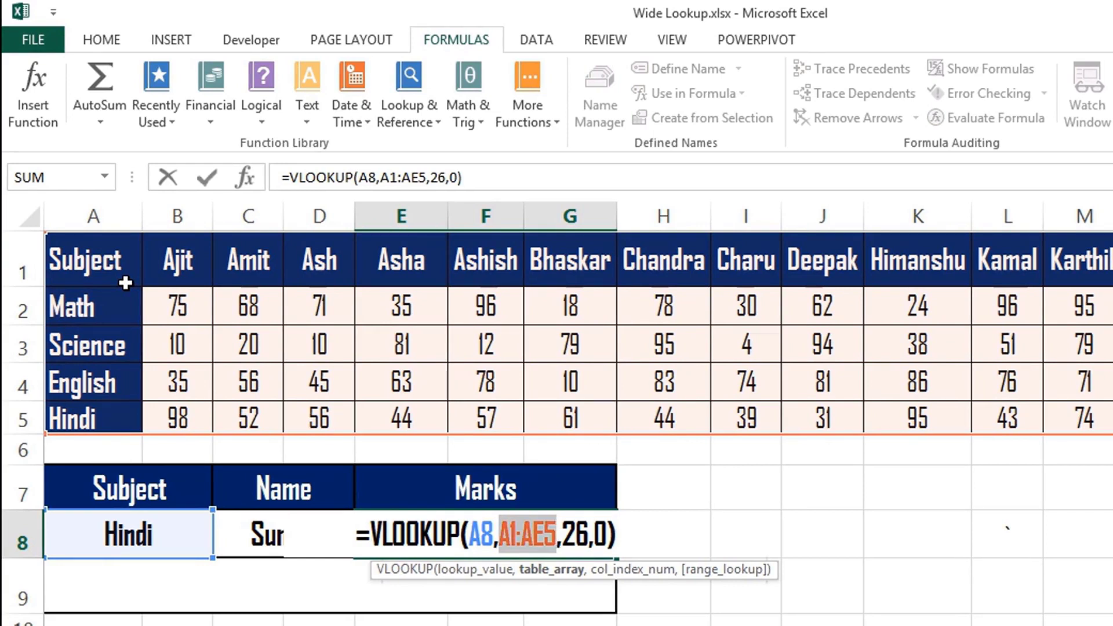
key("Return")
Select the marks table A1:AE5, from the Subject header through the last student column.
left_click(87, 249)
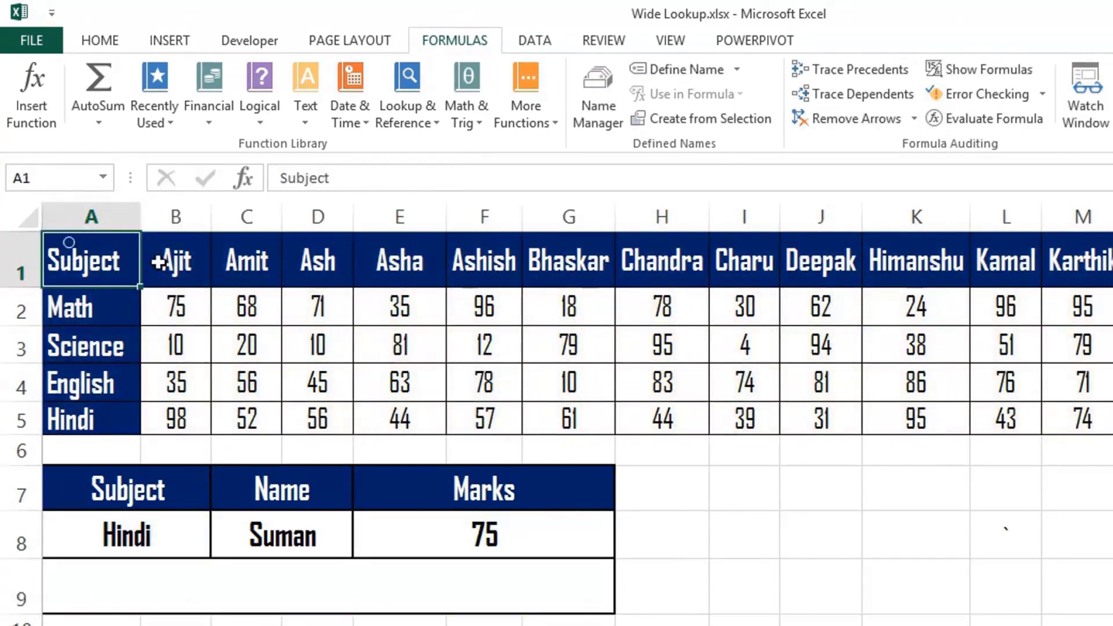
key("ctrl+shift+Down")
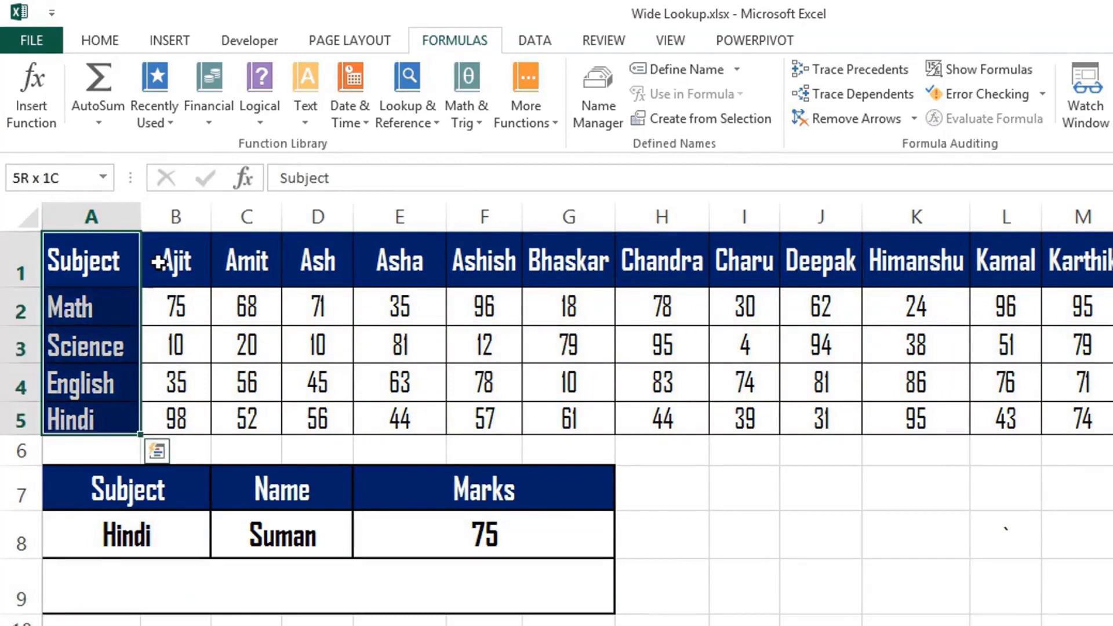
key("shift+Right")
key("shift+Right")
left_click_drag(157, 262, 158, 262)
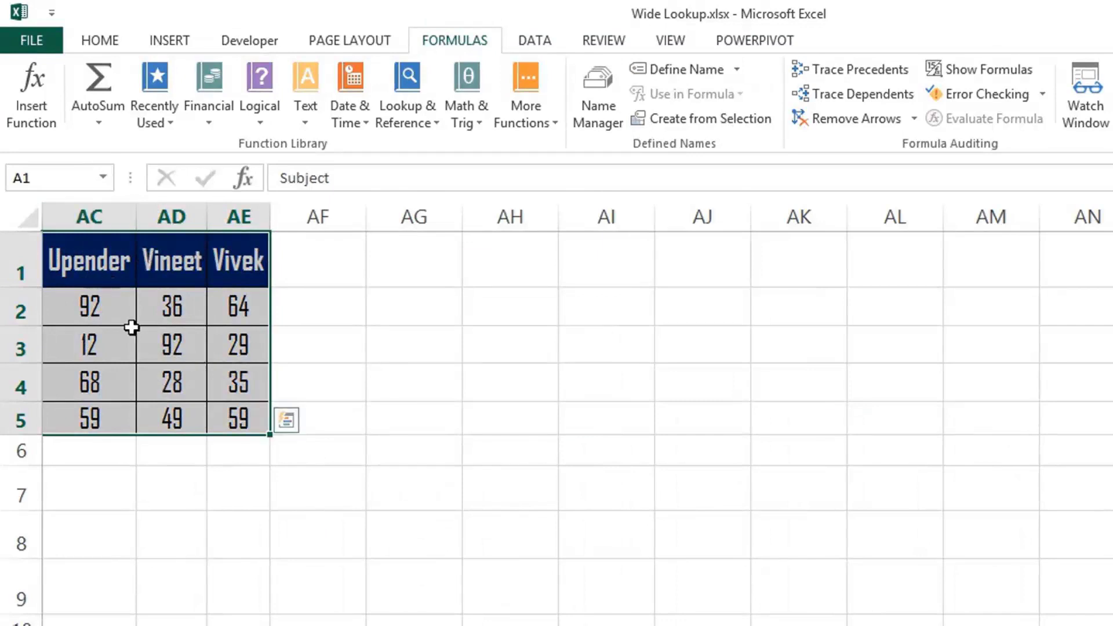
left_click(48, 177)
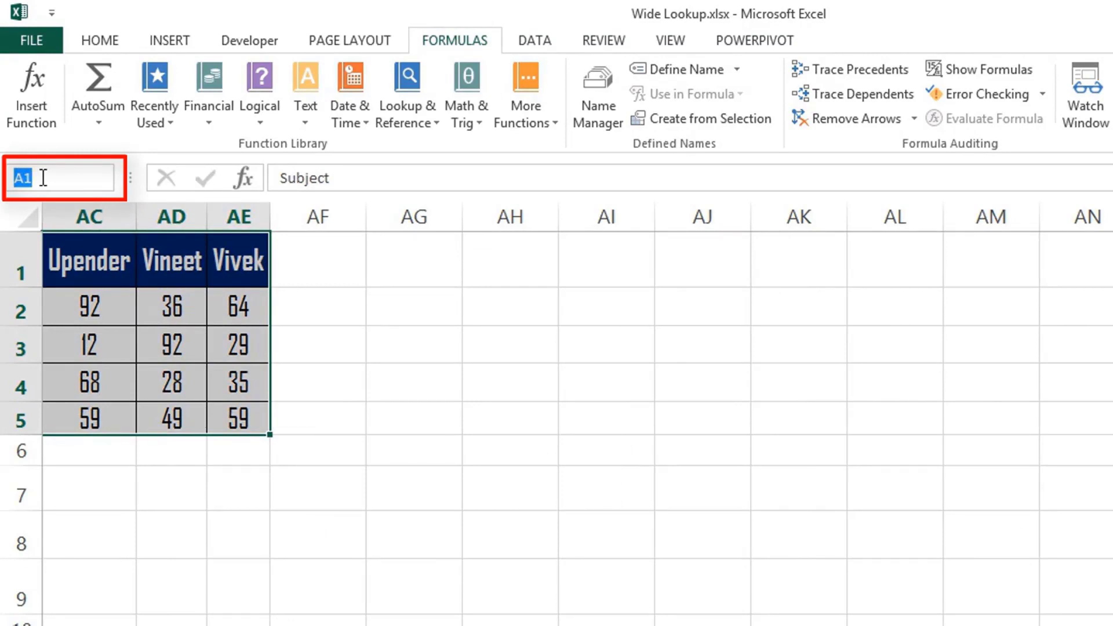
Name the selected range Data, then reselect the table to confirm the Name Box shows Data.
type("Data")
key("Return")
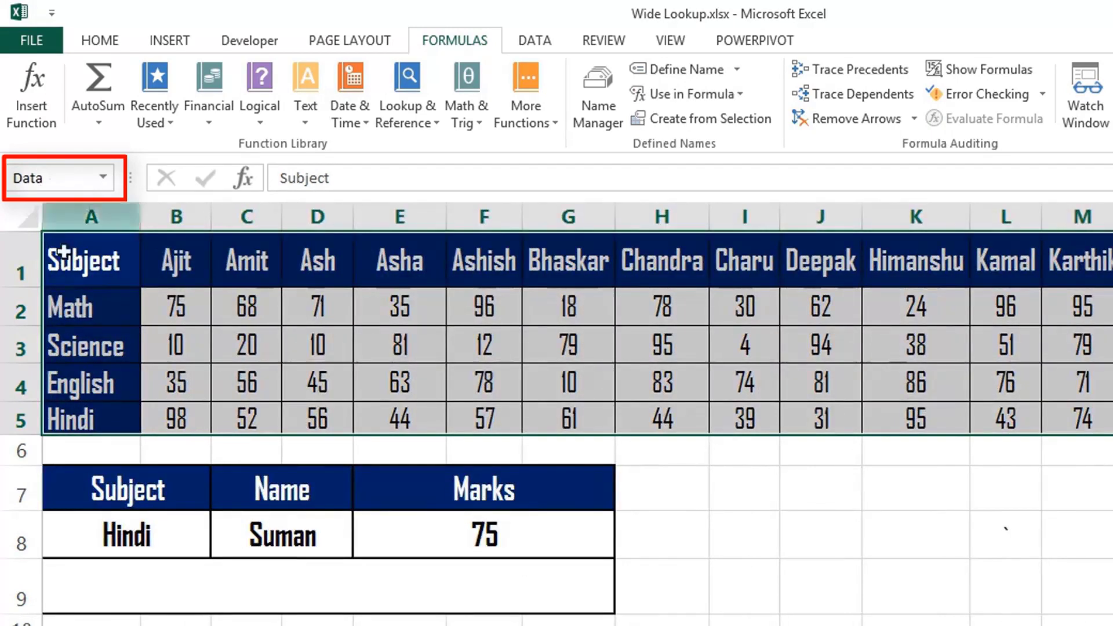
left_click(64, 258)
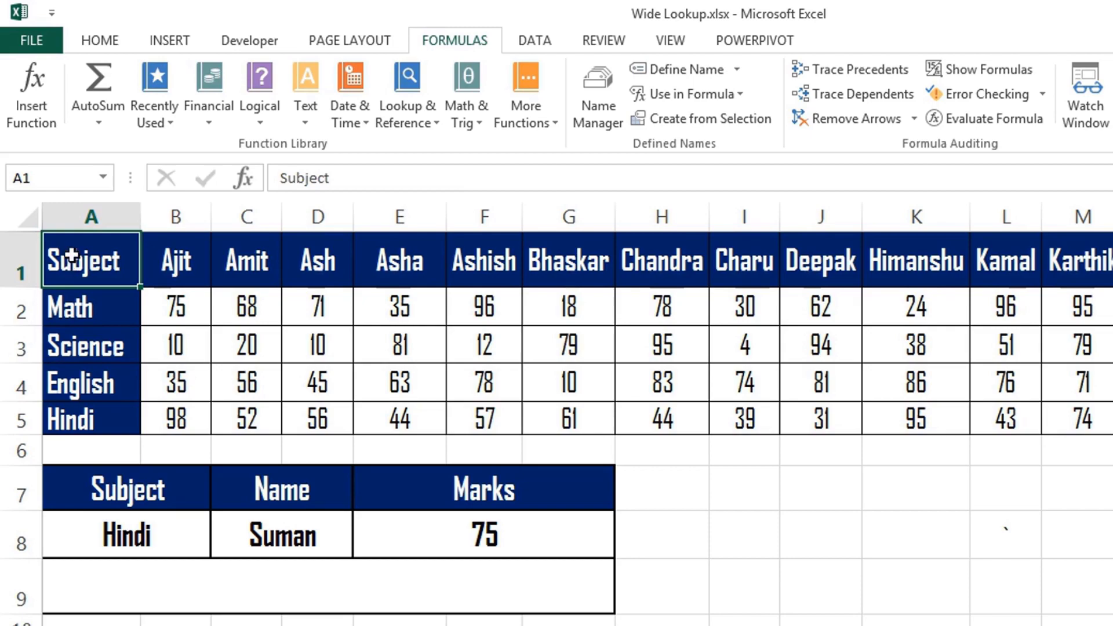
left_click_drag(69, 255, 70, 414)
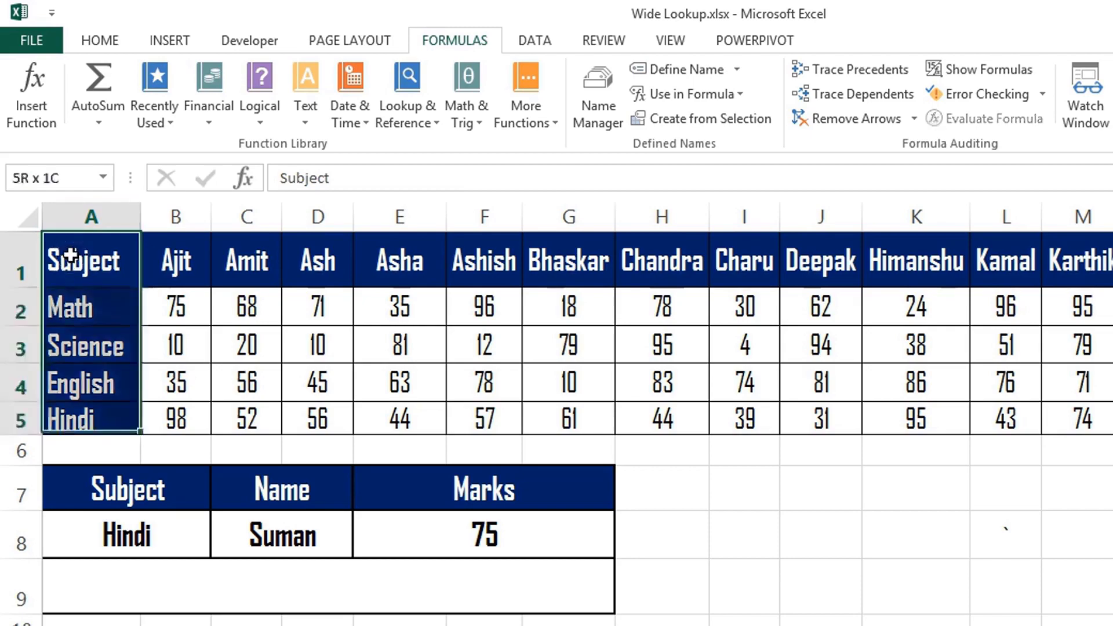
key("ctrl+shift+Right")
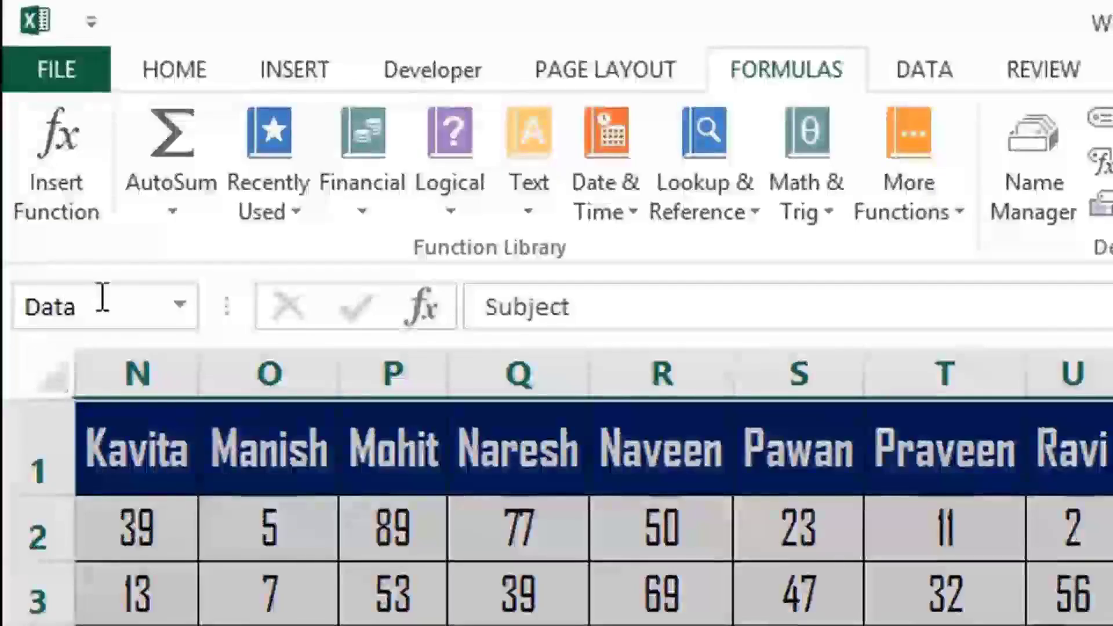
left_click(100, 298)
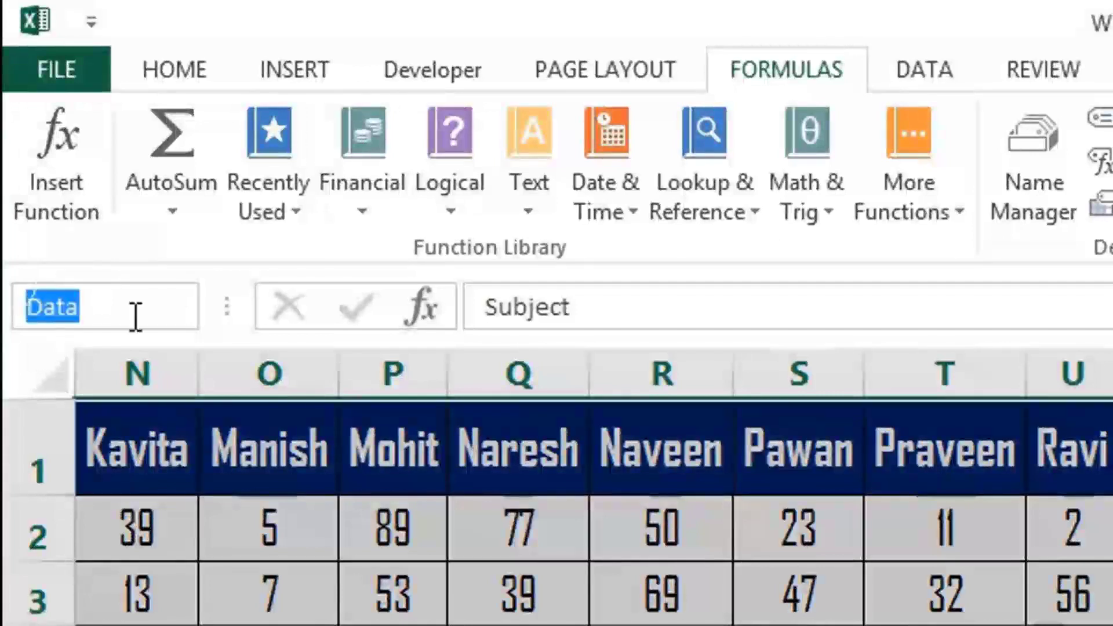
left_click(139, 438)
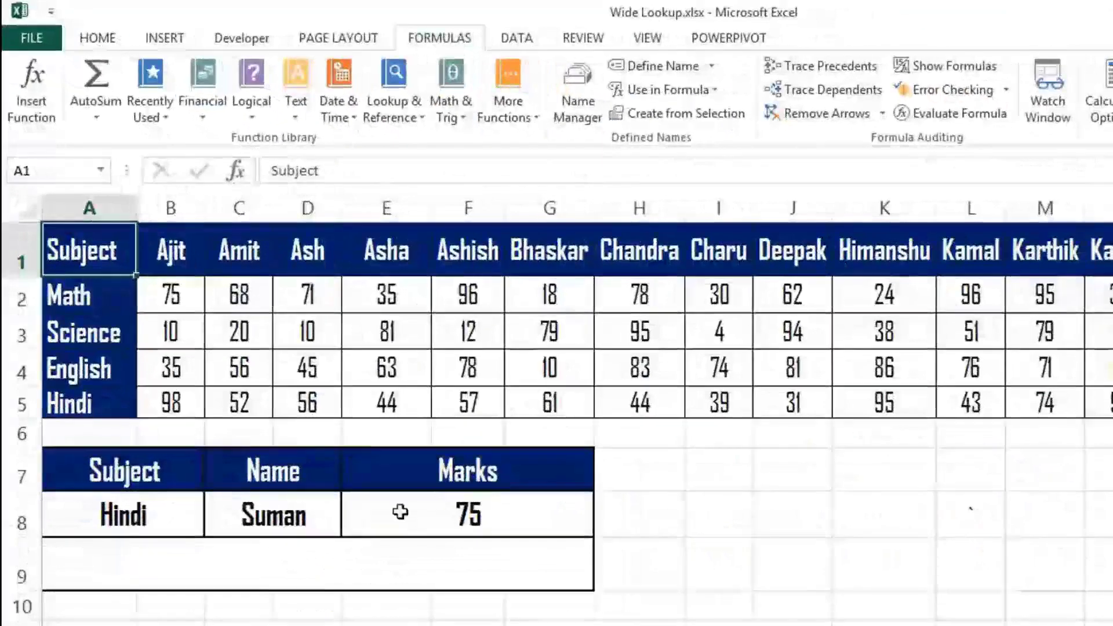
Recommit the Marks formula =VLOOKUP(A8,A1:AE5,26,0) in E8, keeping the A1:AE5 range.
left_click(440, 514)
double_click(456, 514)
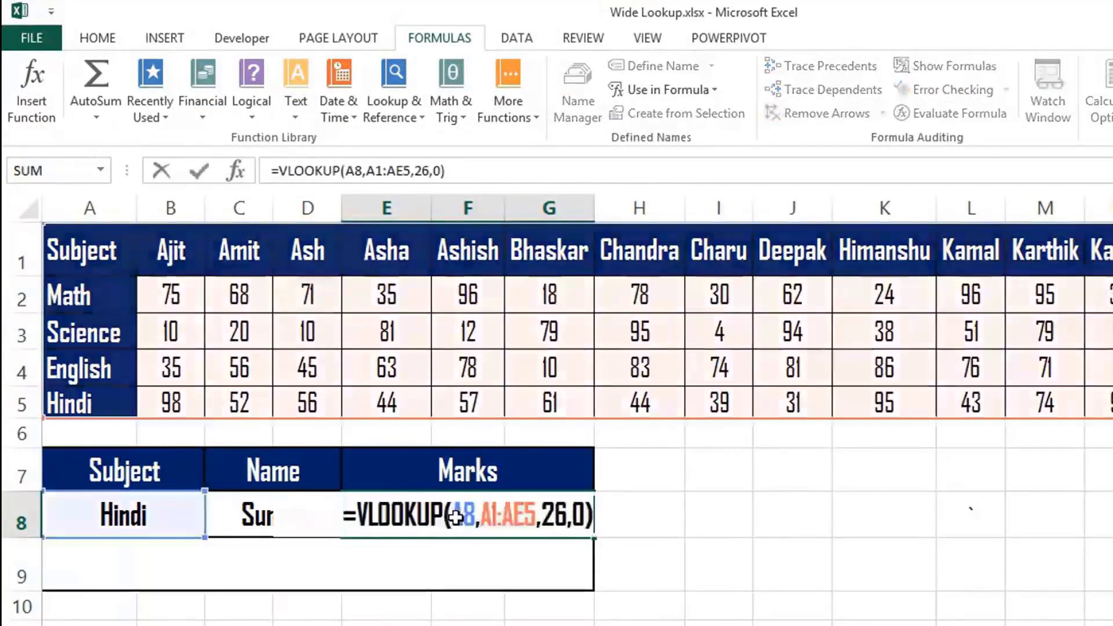
left_click_drag(483, 515, 536, 515)
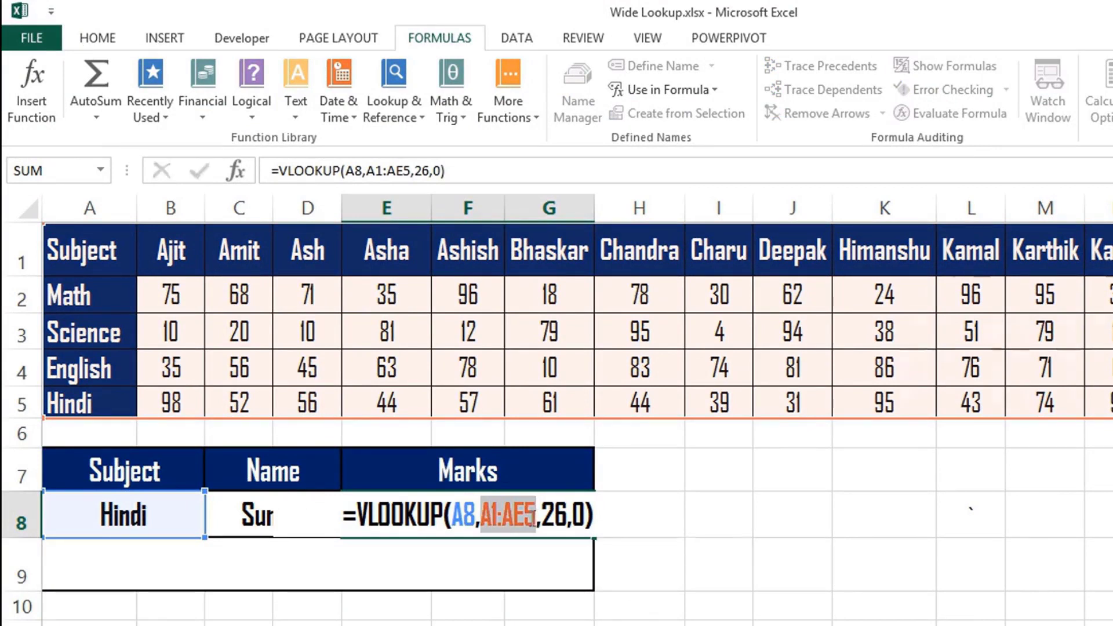
key("ctrl+Return")
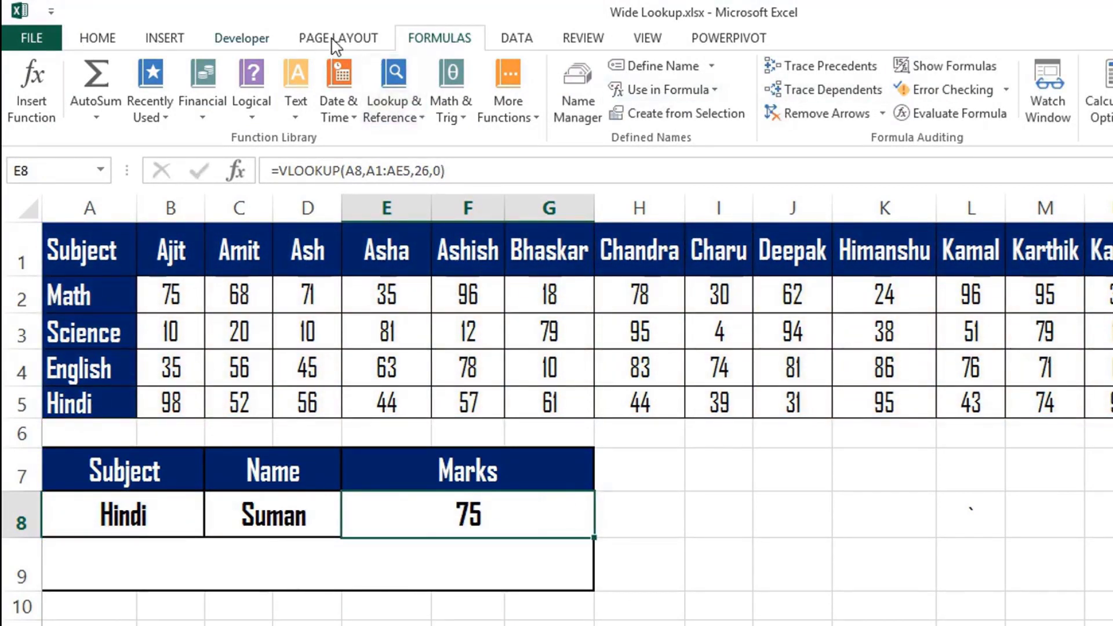
left_click(580, 113)
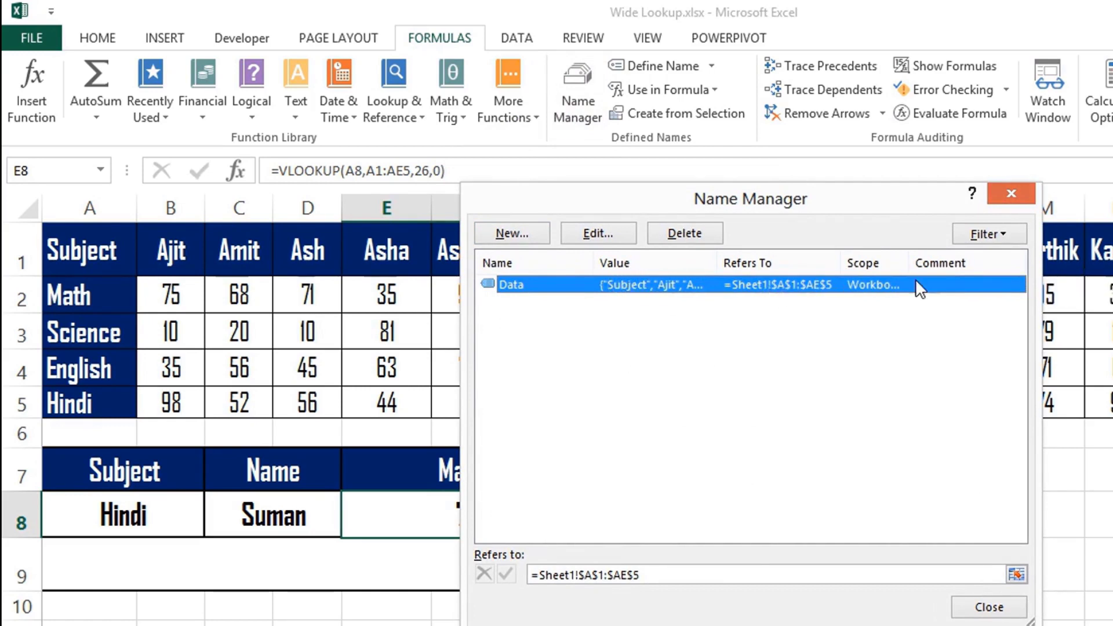
left_click(1008, 197)
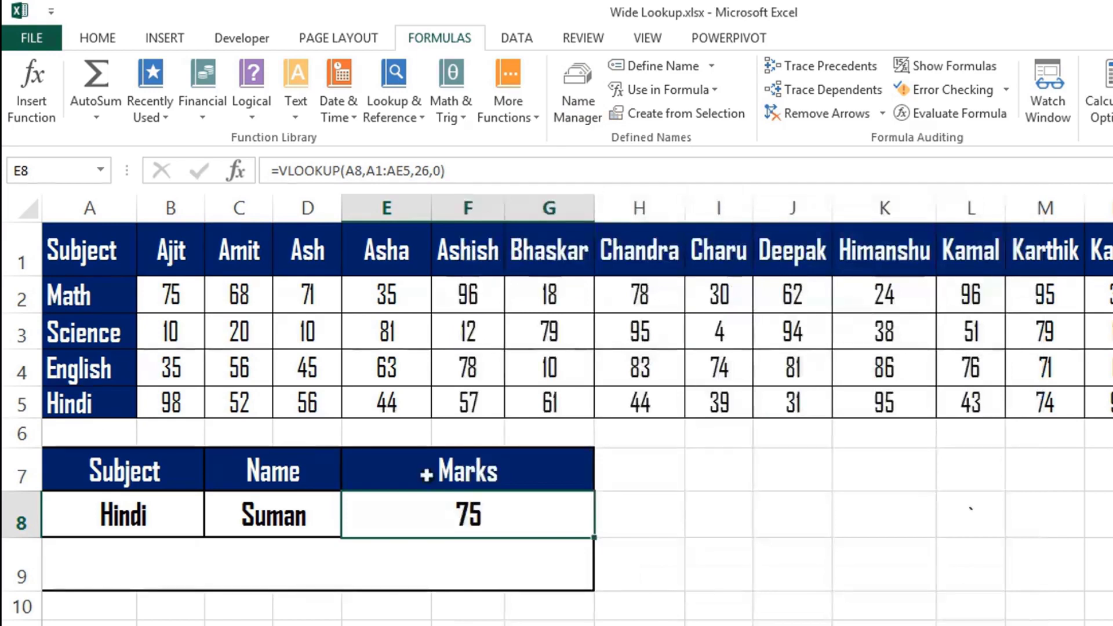
Replace A1:AE5 in the Marks formula with the name Data: =VLOOKUP(A8,Data,26,0).
double_click(461, 513)
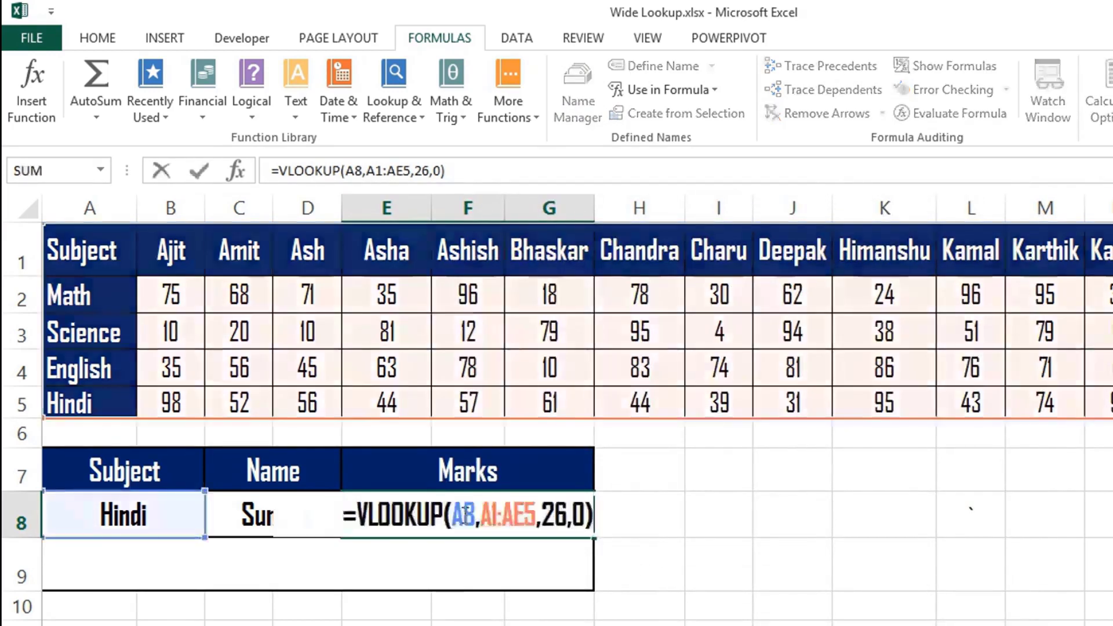
left_click_drag(481, 512, 536, 510)
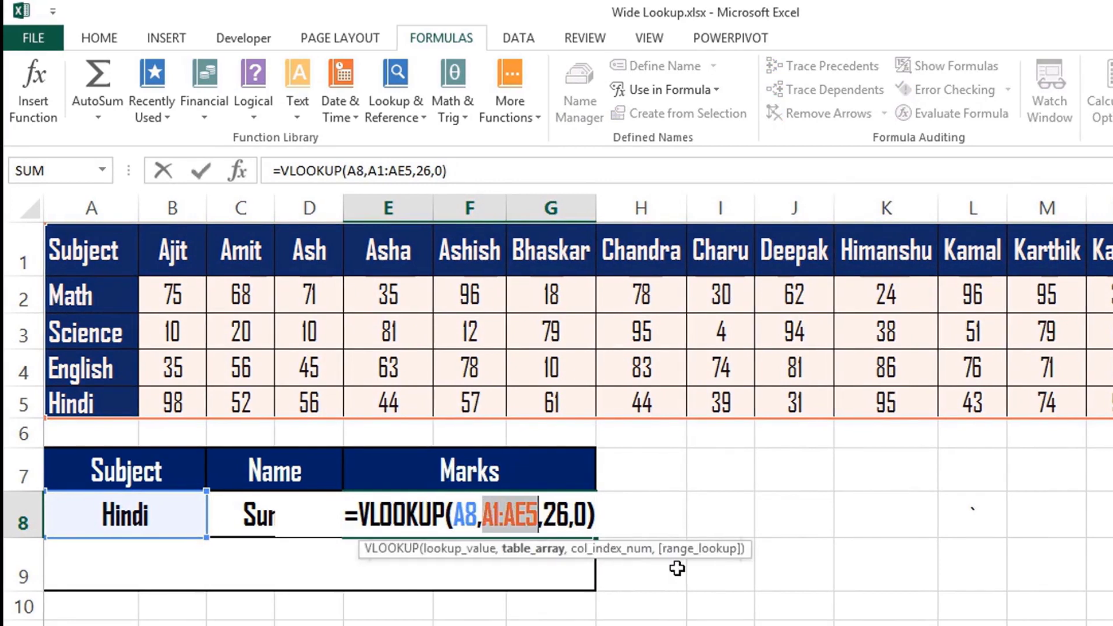
key("Delete")
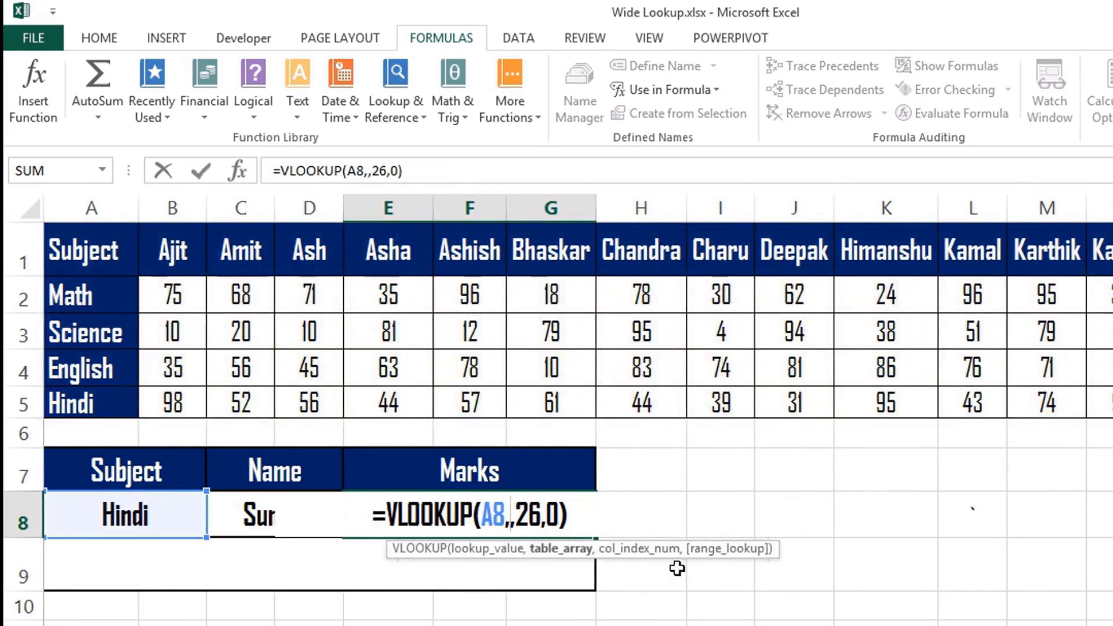
type("data")
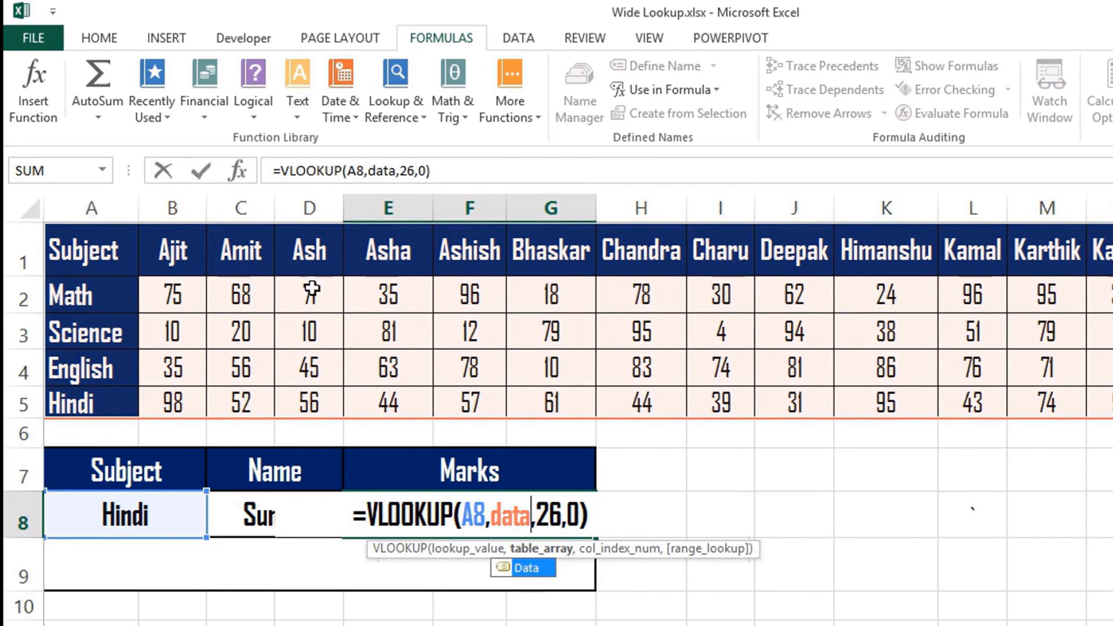
left_click(537, 568)
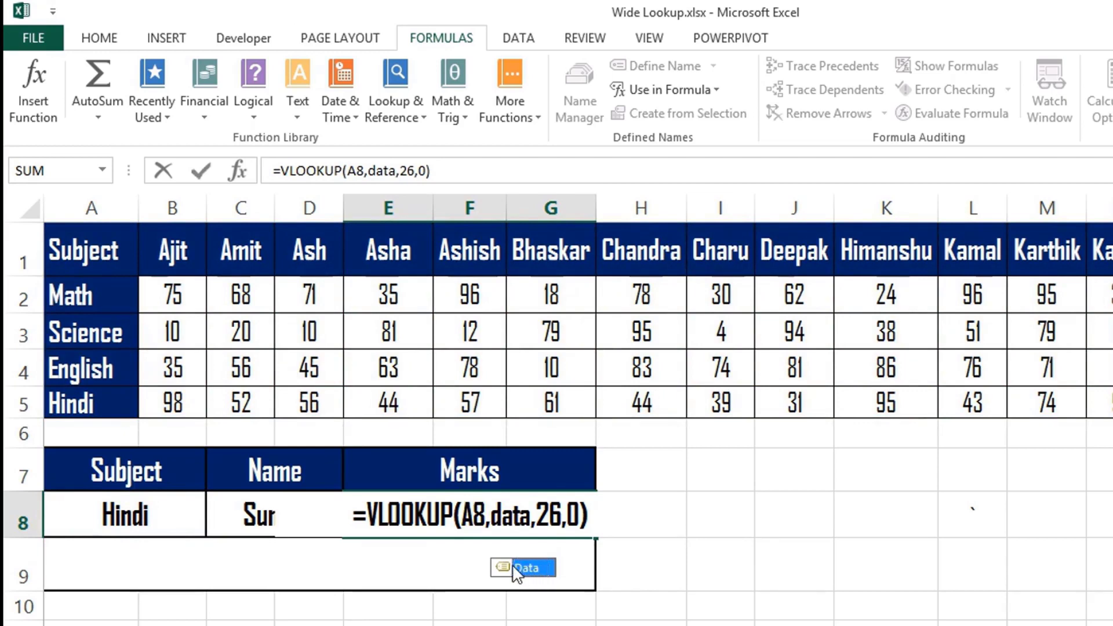
double_click(533, 568)
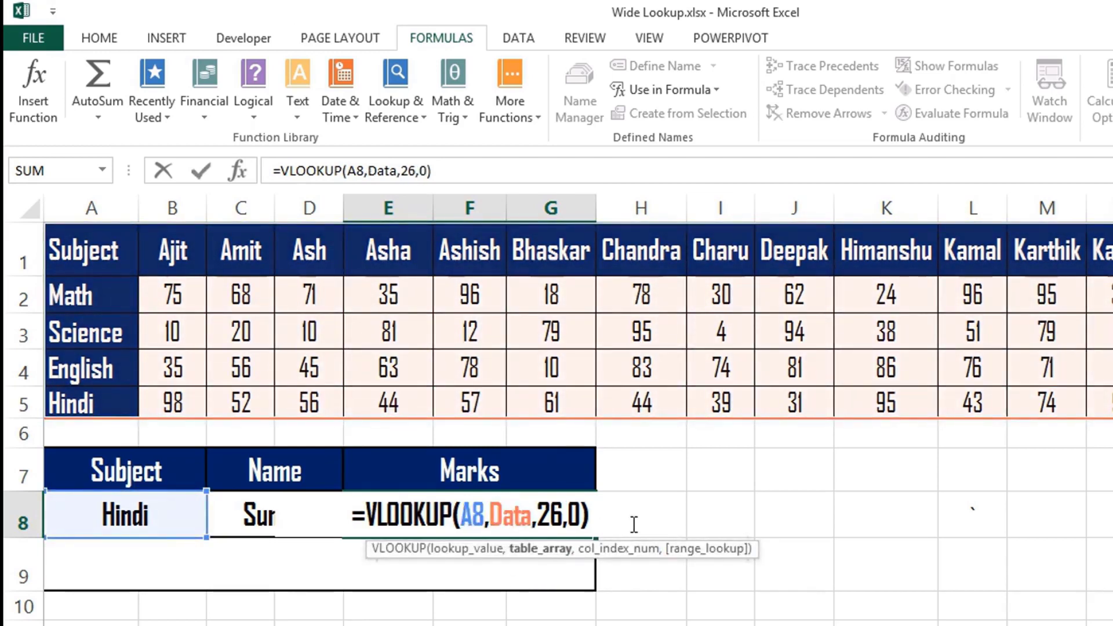
key("Return")
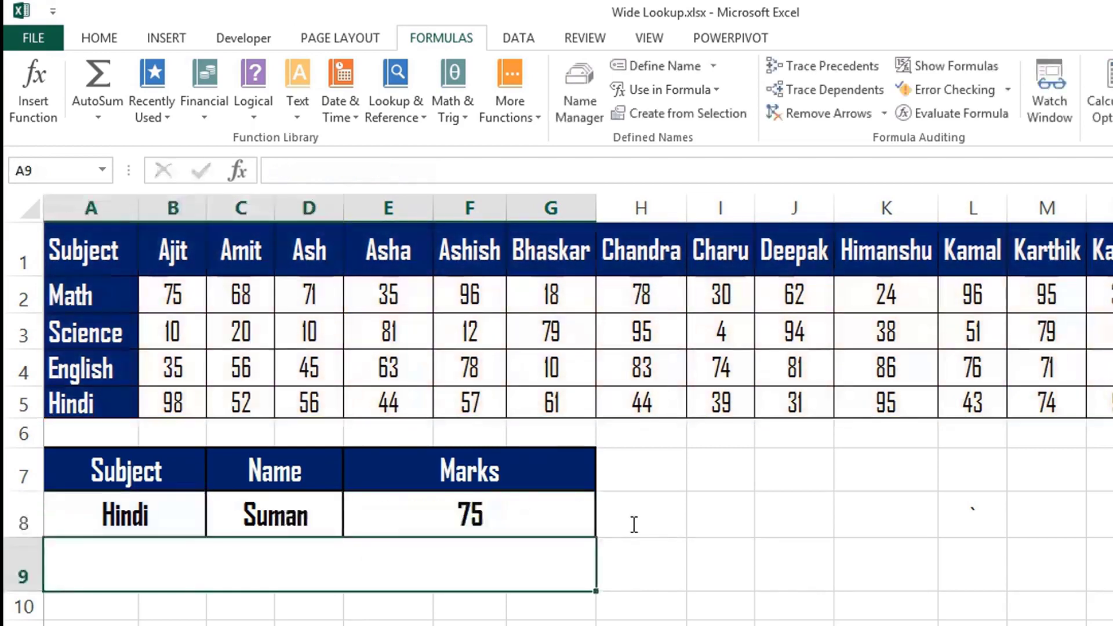
key("Up")
key("Right")
key("Right")
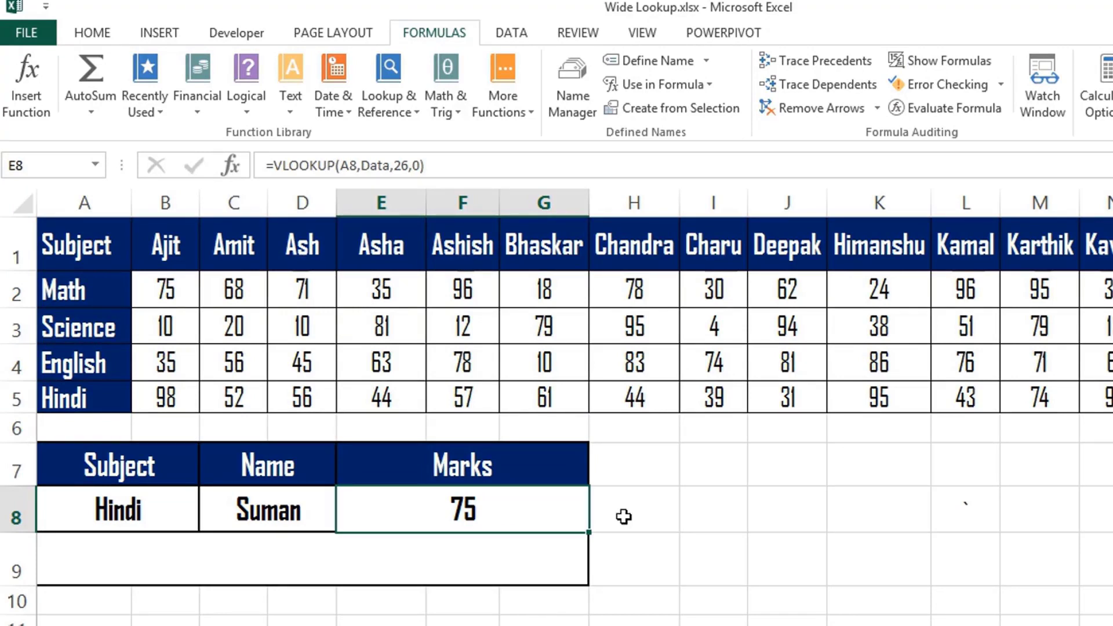
double_click(538, 513)
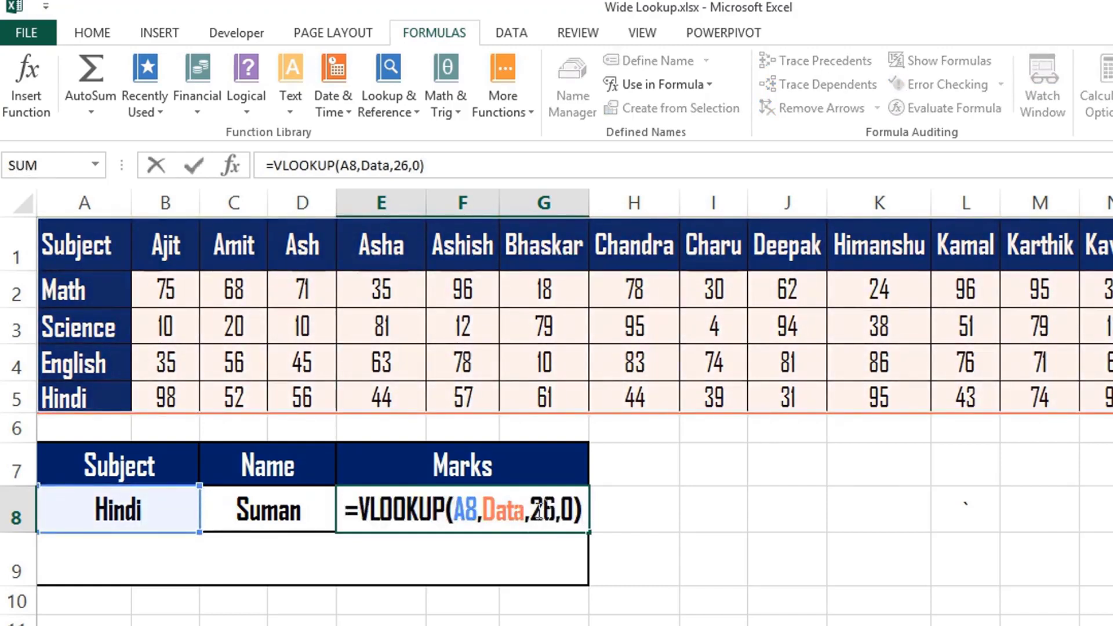
double_click(538, 513)
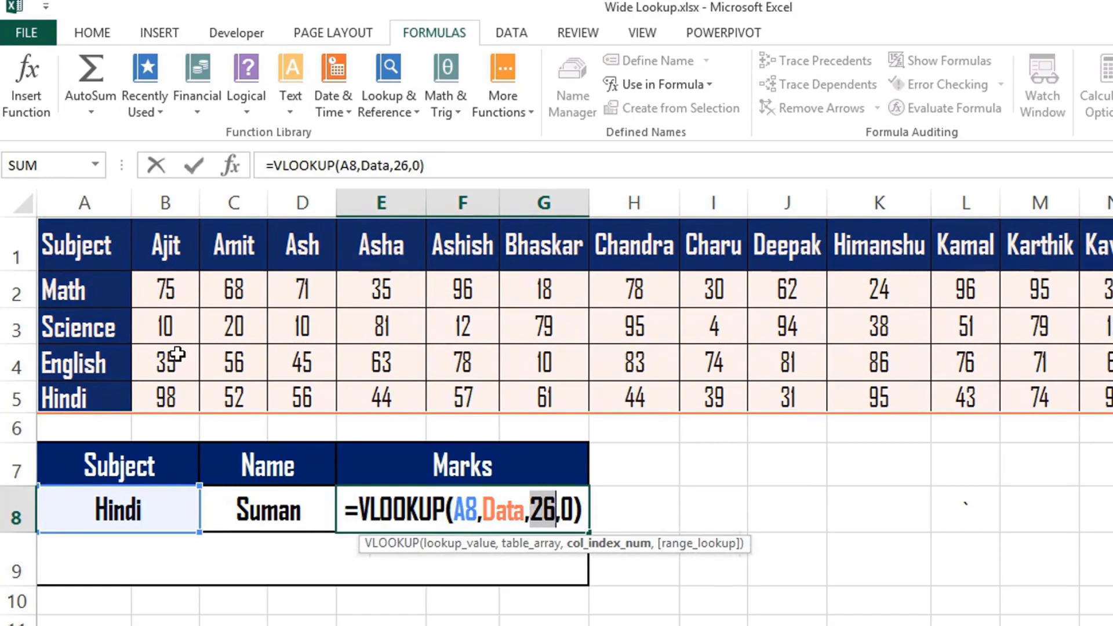
key("Escape")
left_click(91, 249)
key("Right")
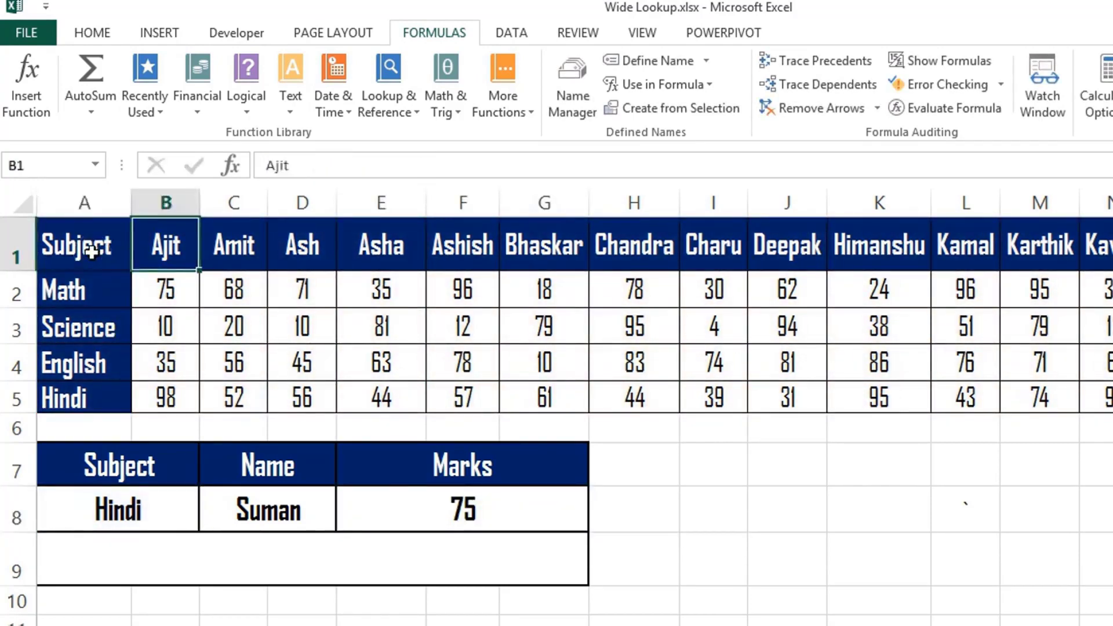
key("Right")
key("Right")
key("Right")
key("Right")
key("Right")
key("Right")
key("Right")
key("Right")
key("Right")
key("Right")
key("Right")
key("Right")
key("Right")
key("Right")
key("Right")
key("Right")
key("Right")
key("Right")
key("Right")
key("Right")
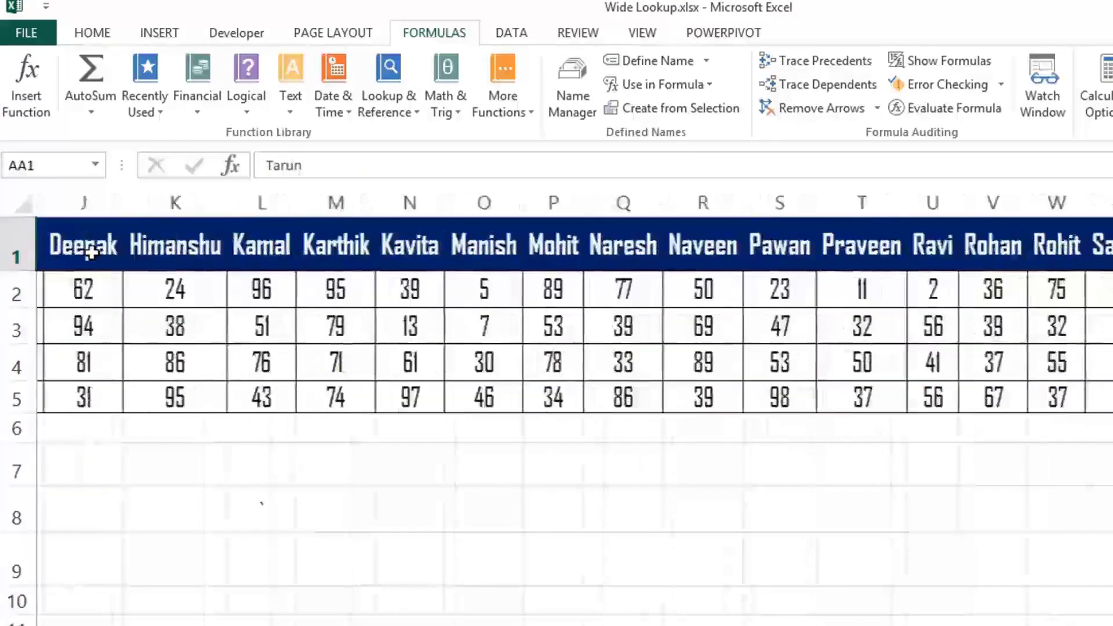
key("Left")
key("Left")
key("Right")
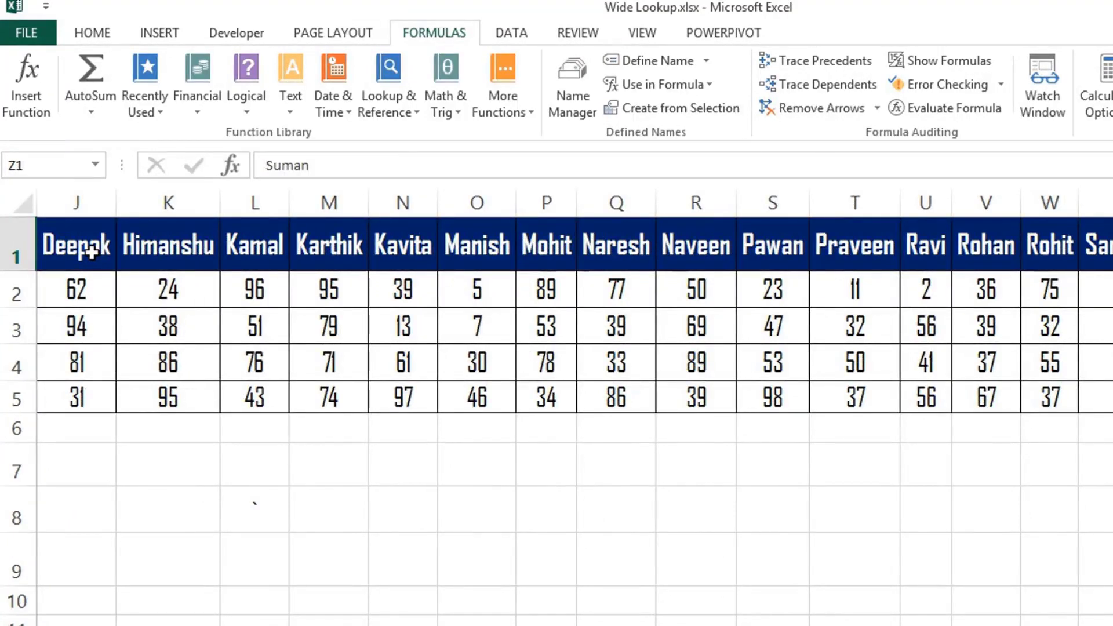
key("ctrl+Home")
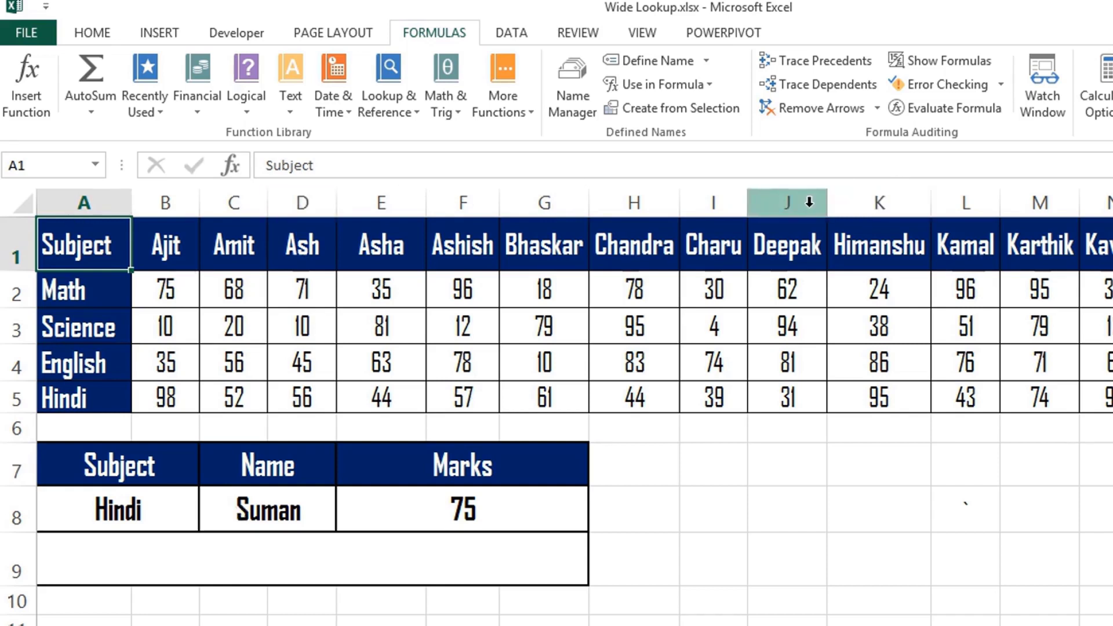
Turn on R1C1 reference style in the Formulas section of Excel Options.
left_click(162, 252)
left_click(232, 288)
left_click(98, 244)
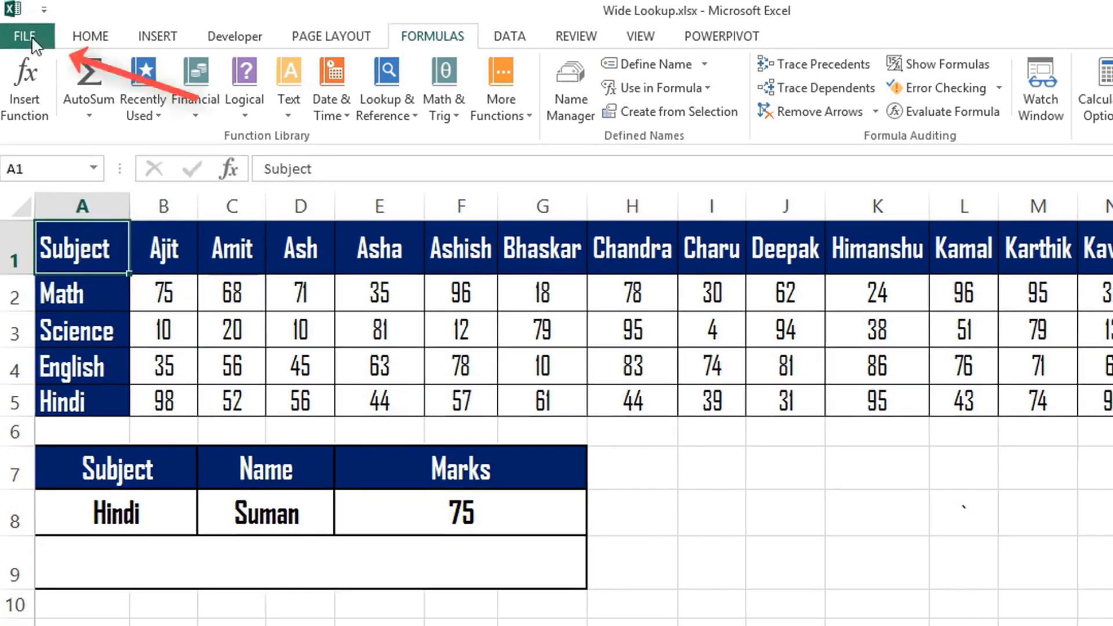
left_click(24, 36)
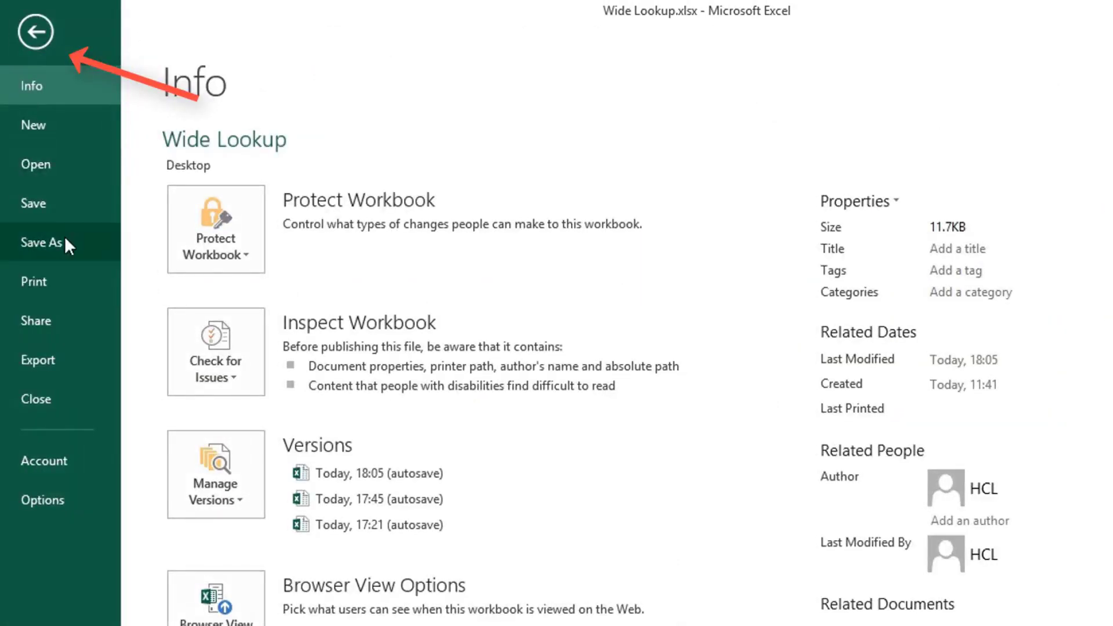
left_click(44, 499)
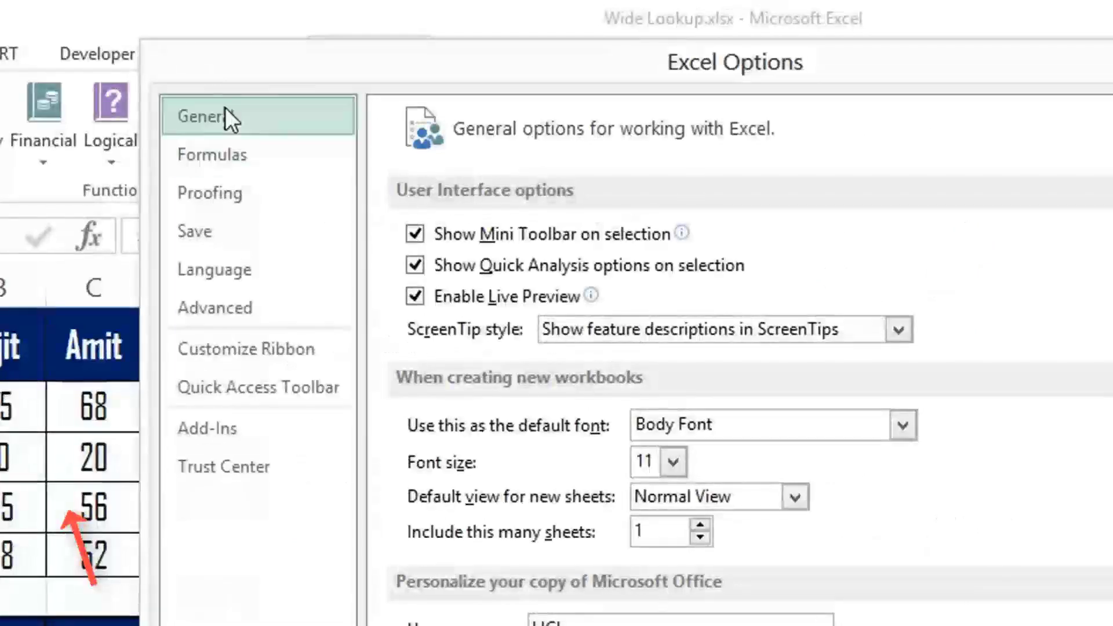
left_click(207, 154)
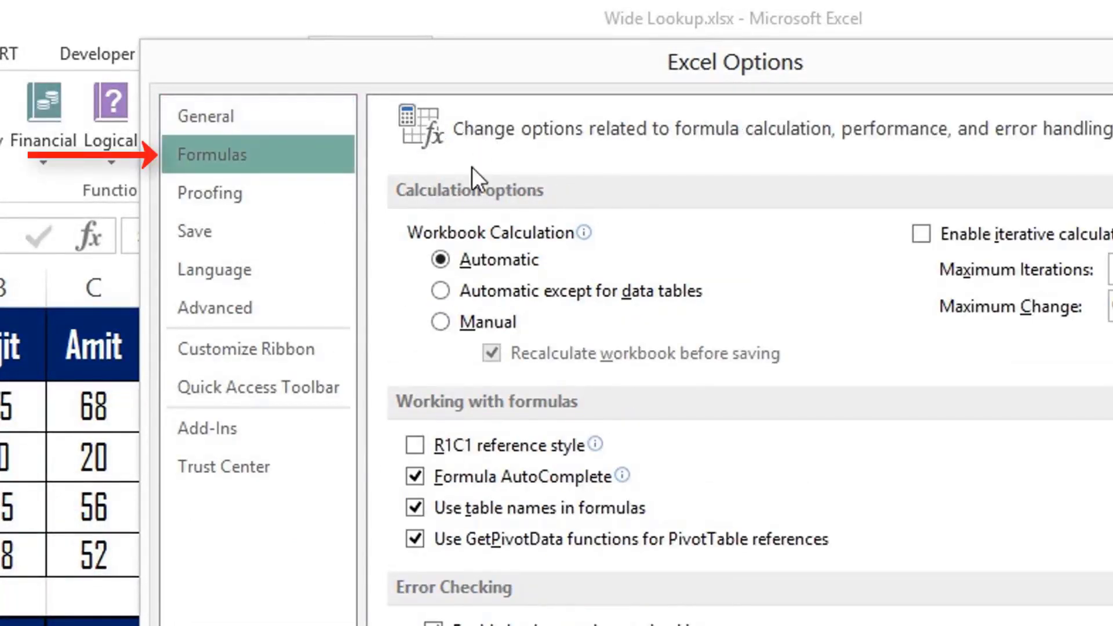
left_click(413, 445)
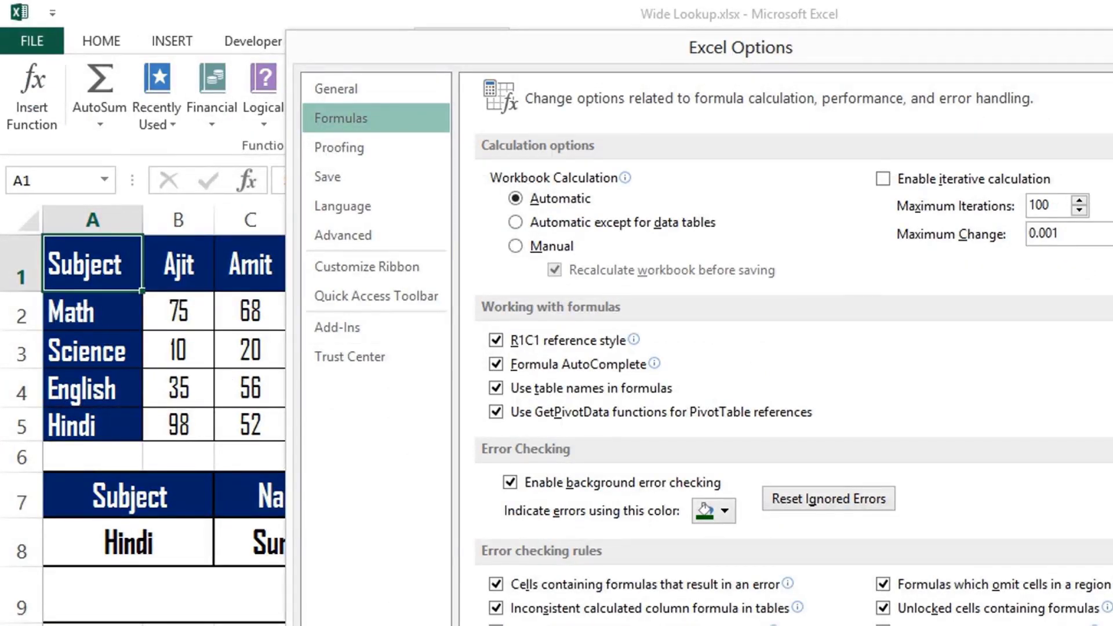
key("Return")
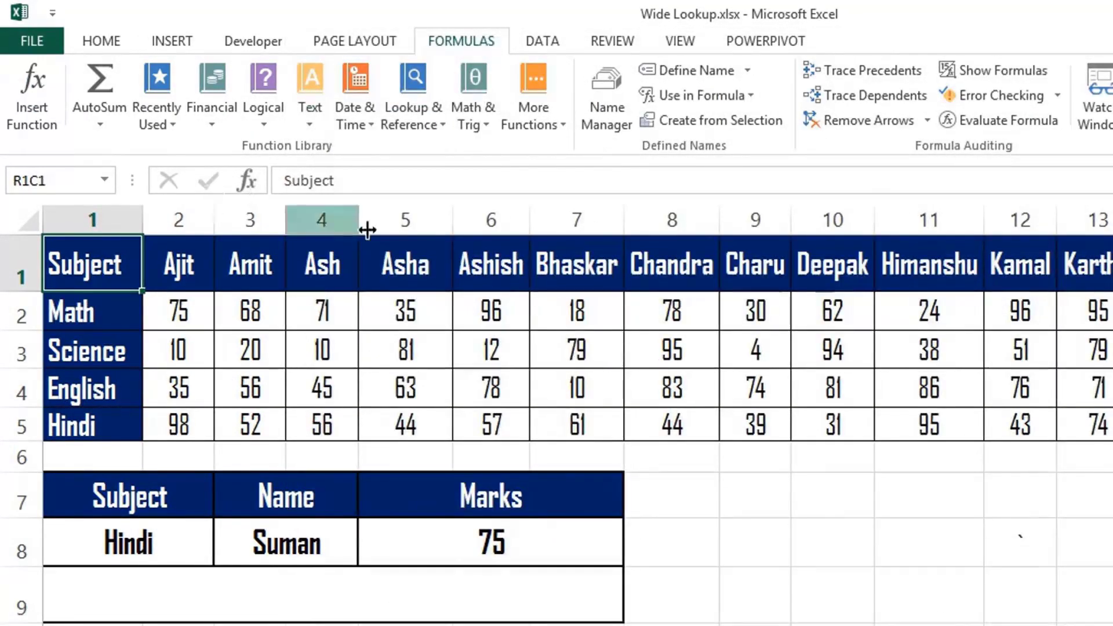
left_click(562, 225)
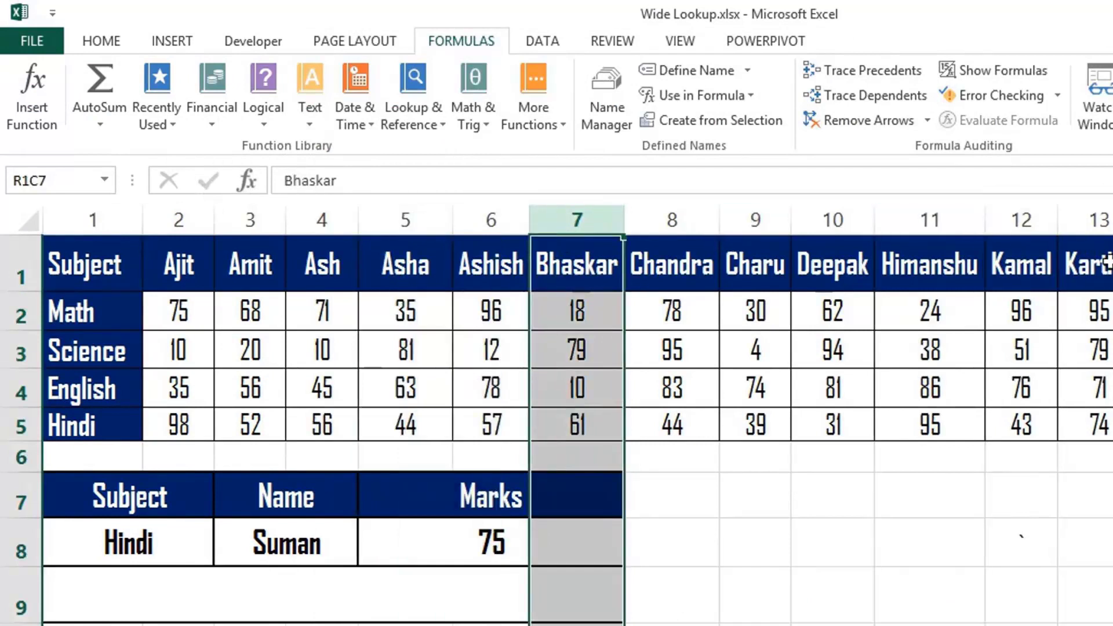
left_click(1009, 349)
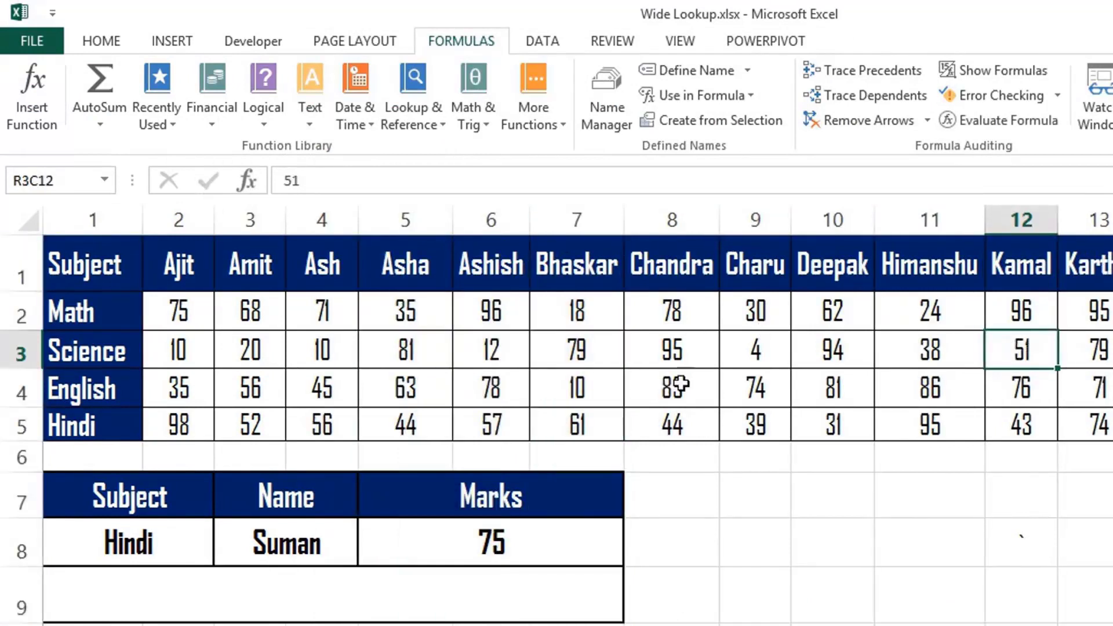
left_click(836, 286)
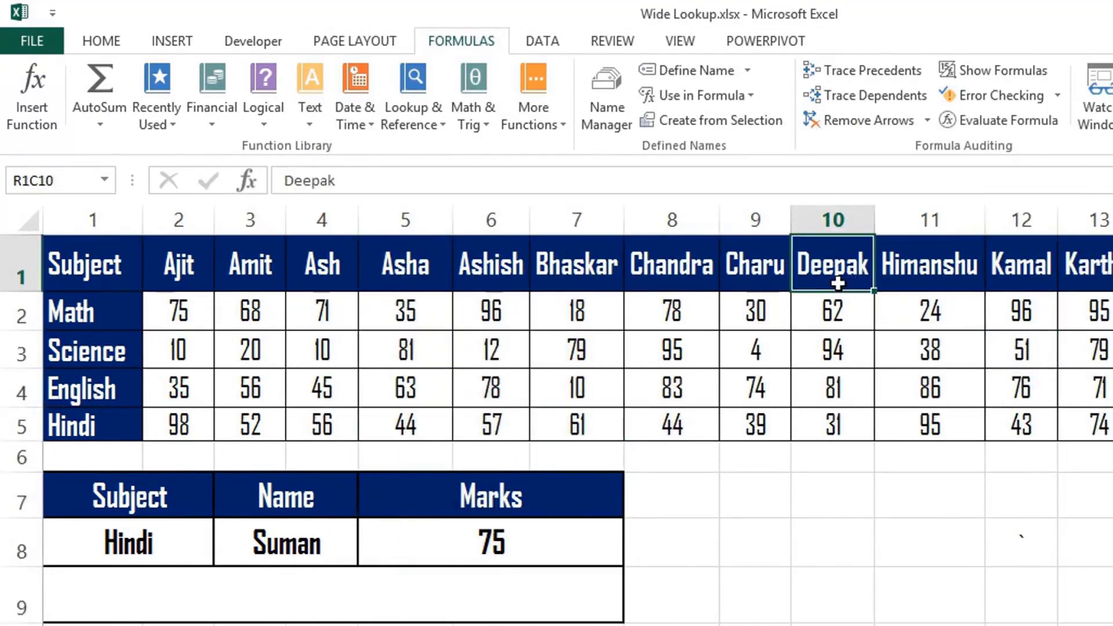
key("Right")
key("Right")
key("ctrl+Right")
key("Left")
key("Left")
key("Left")
key("Left")
key("Left")
key("Left")
key("Left")
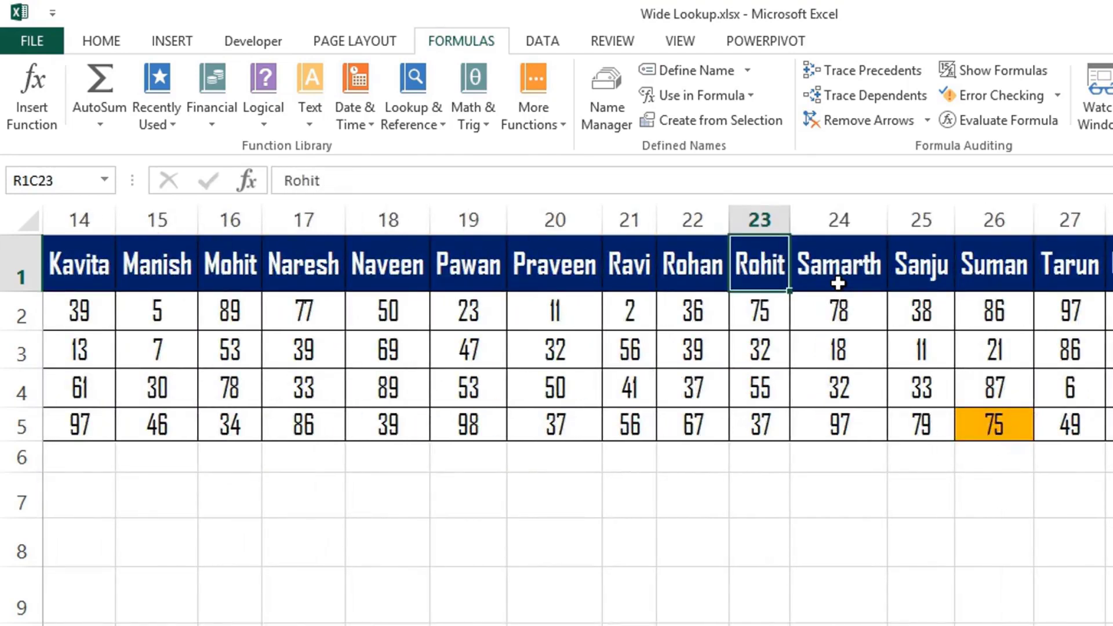
key("Left")
key("Left")
key("ctrl+Left")
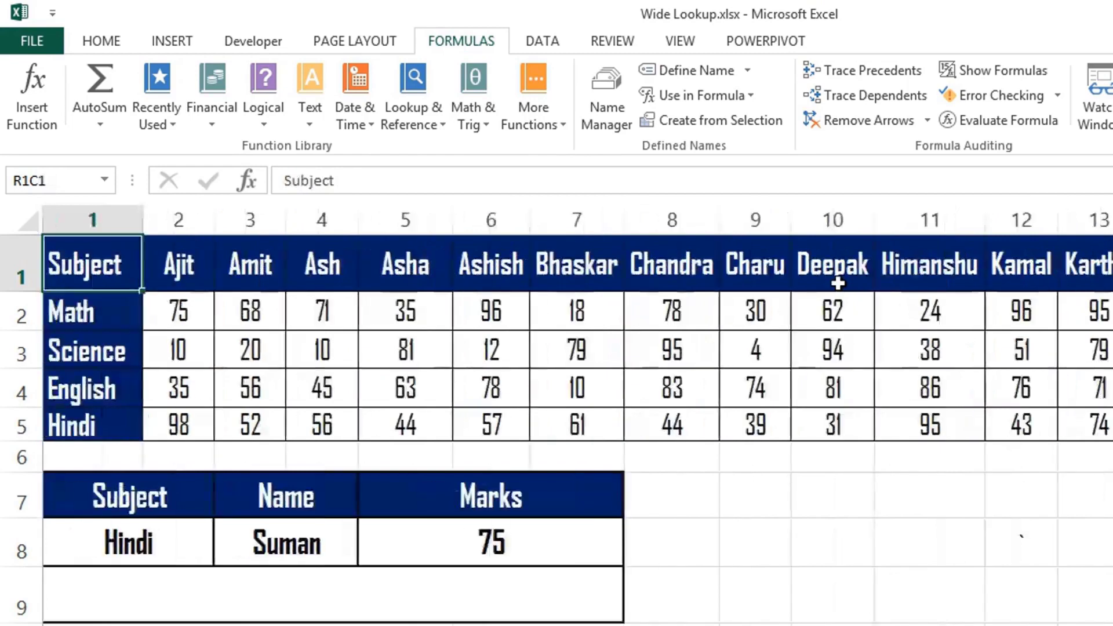
key("ctrl+f")
type("vivek")
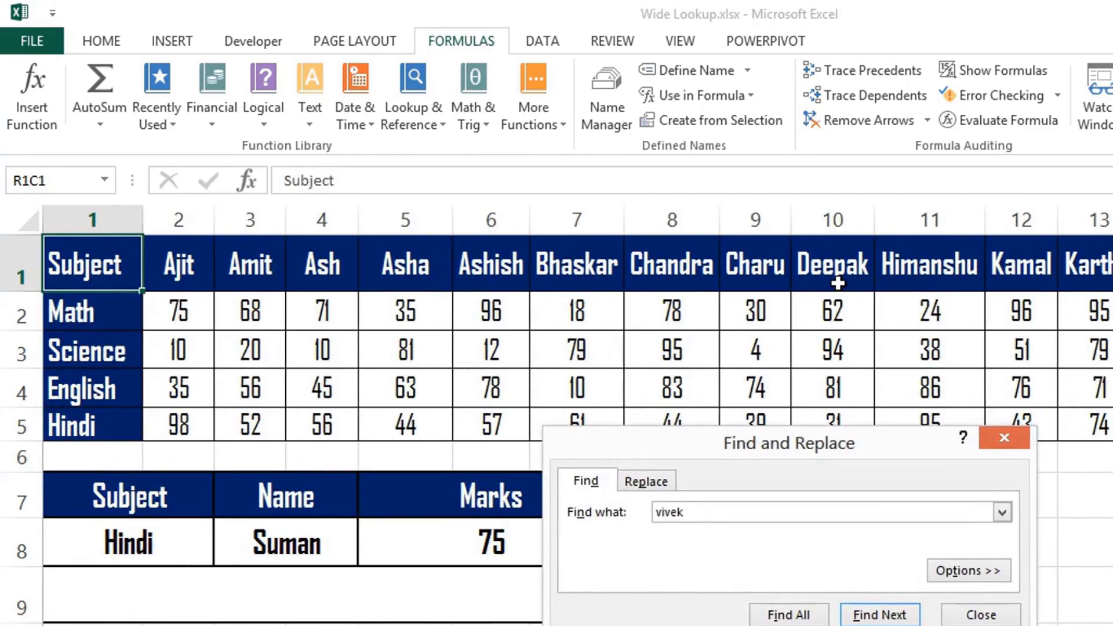
key("Return")
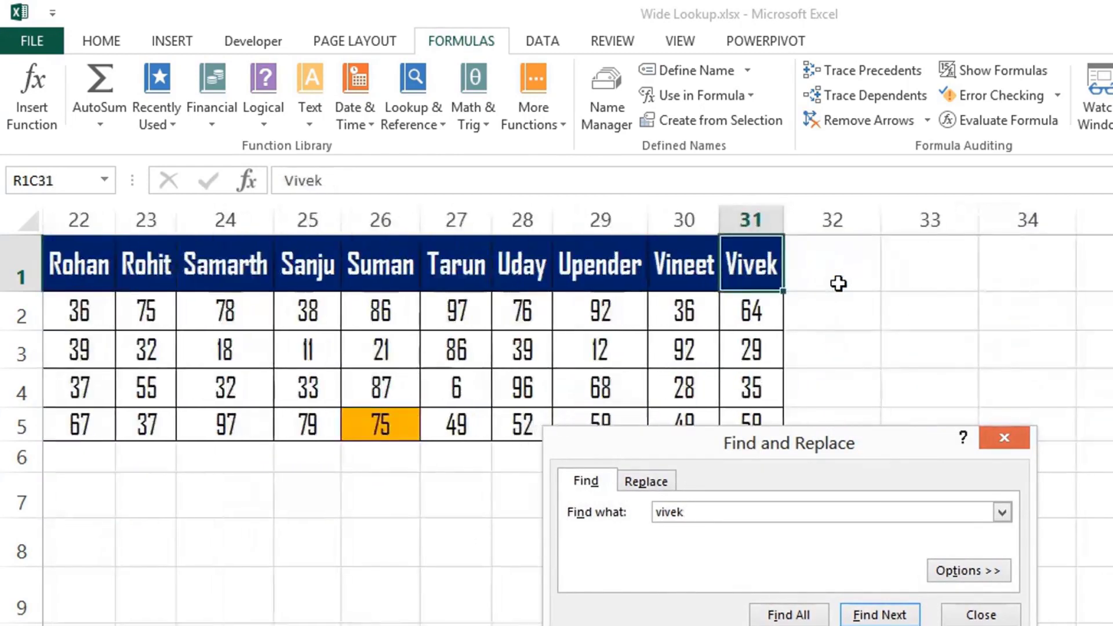
key("Escape")
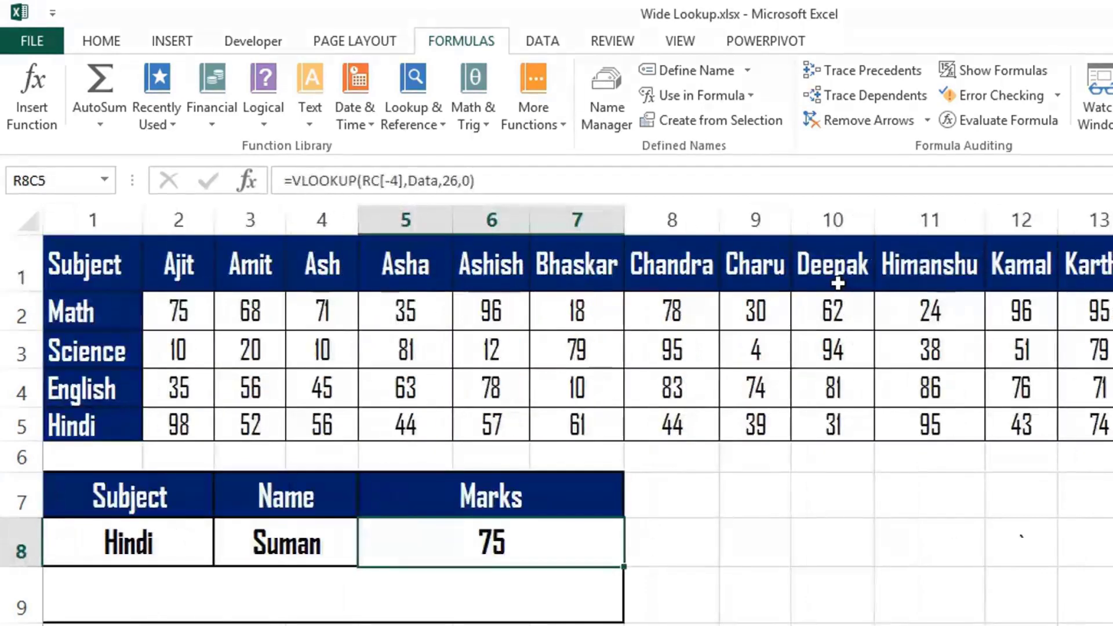
Change the Marks formula's column index from 26 to 31.
key("F2")
key("Left")
key("Left")
key("Left")
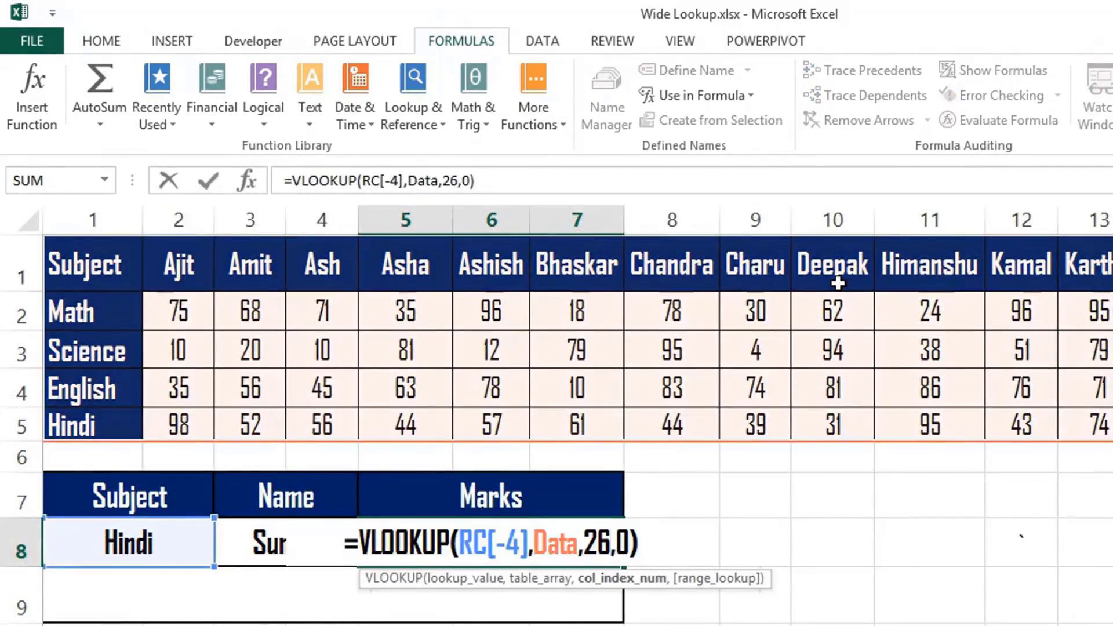
key("BackSpace")
key("BackSpace")
type("31")
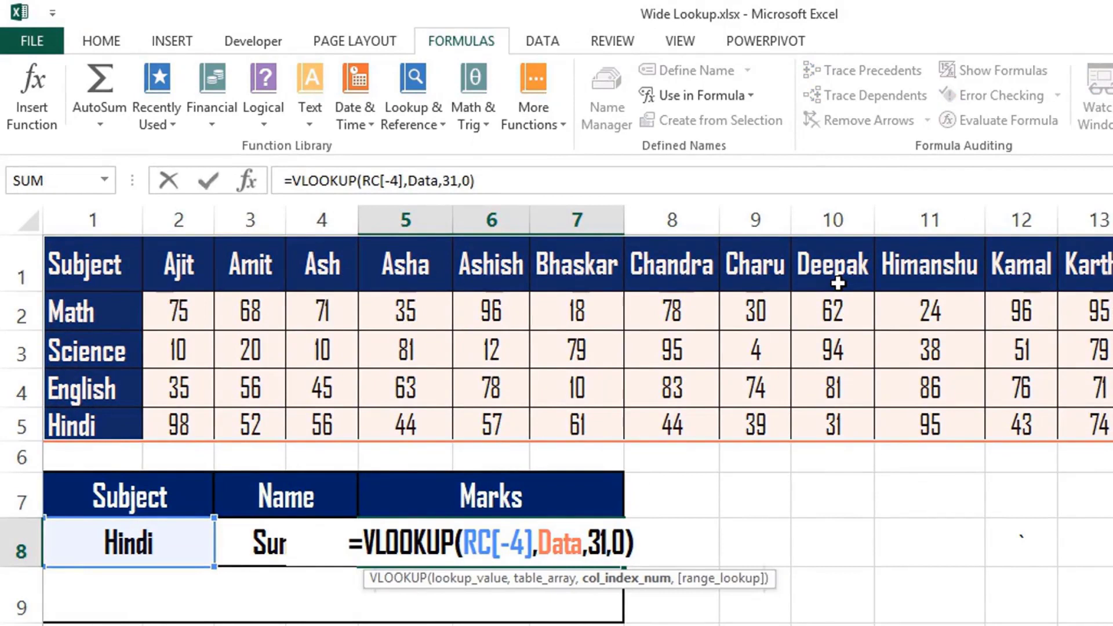
key("Return")
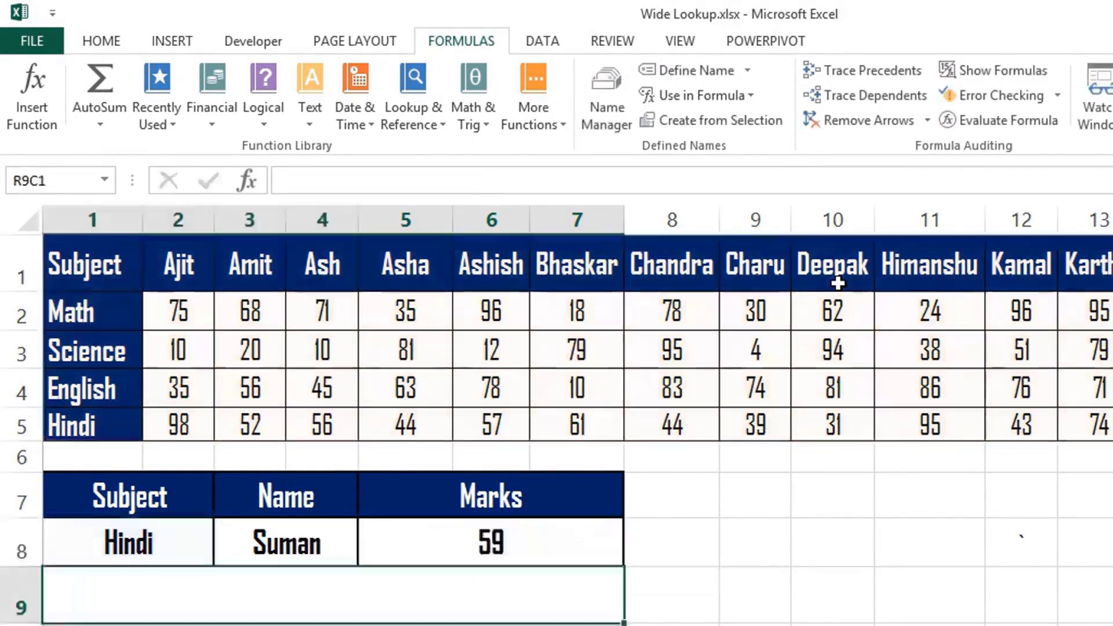
Verify the last student's Hindi mark in R5C31 is 59, then return to the Marks cell.
key("Up")
key("Up")
key("Right")
key("Right")
key("Up")
key("Up")
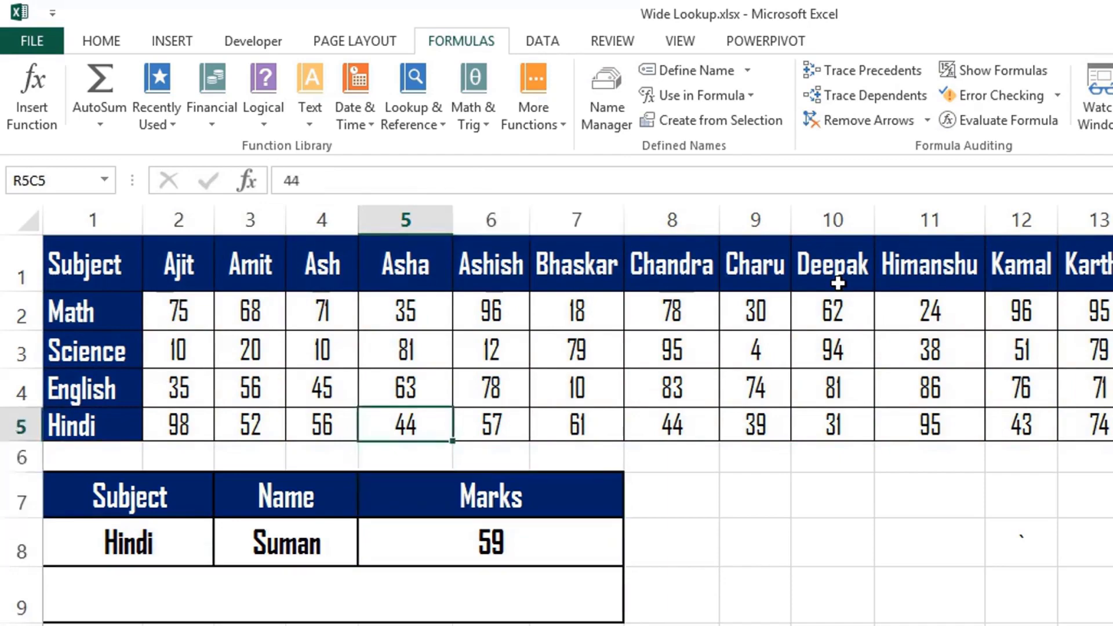
key("ctrl+Right")
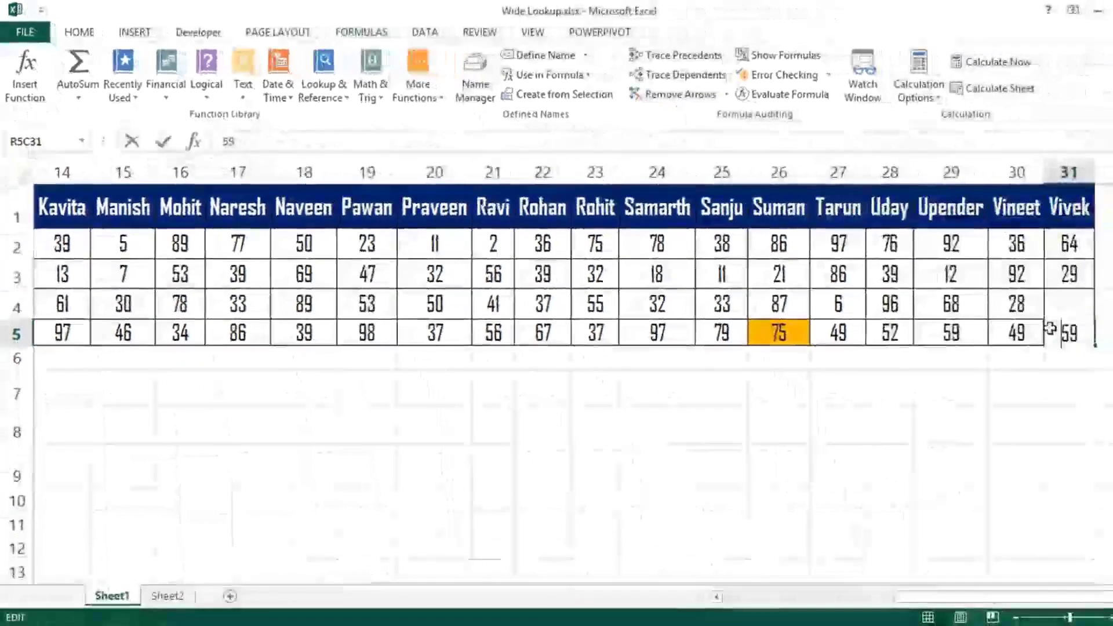
key("ctrl+Home")
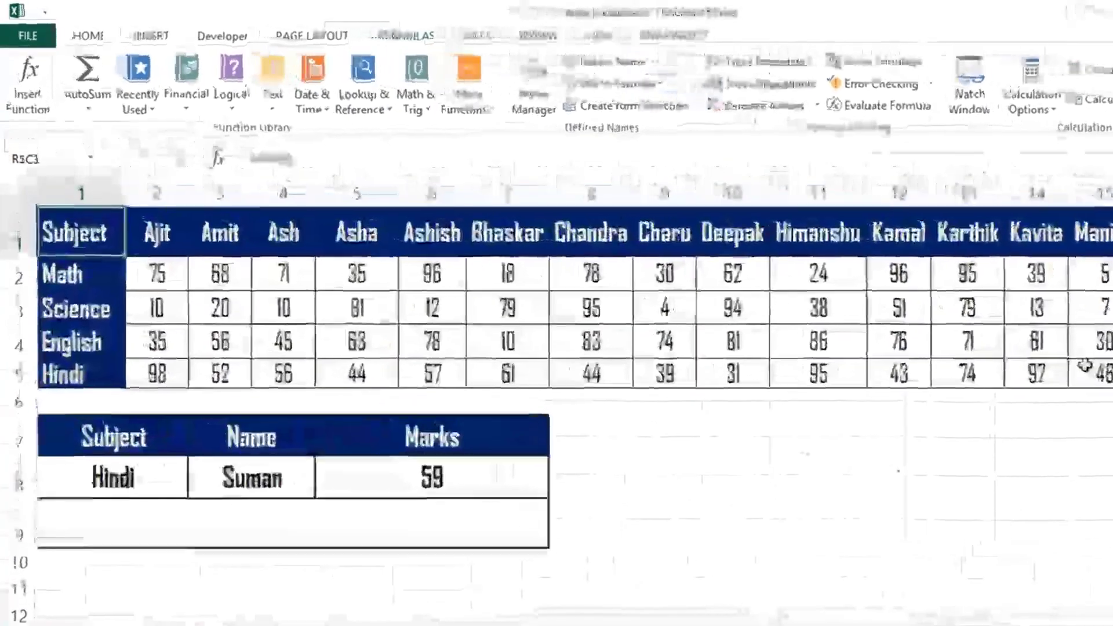
key("Up")
key("Down")
key("Down")
key("Down")
key("Down")
key("Right")
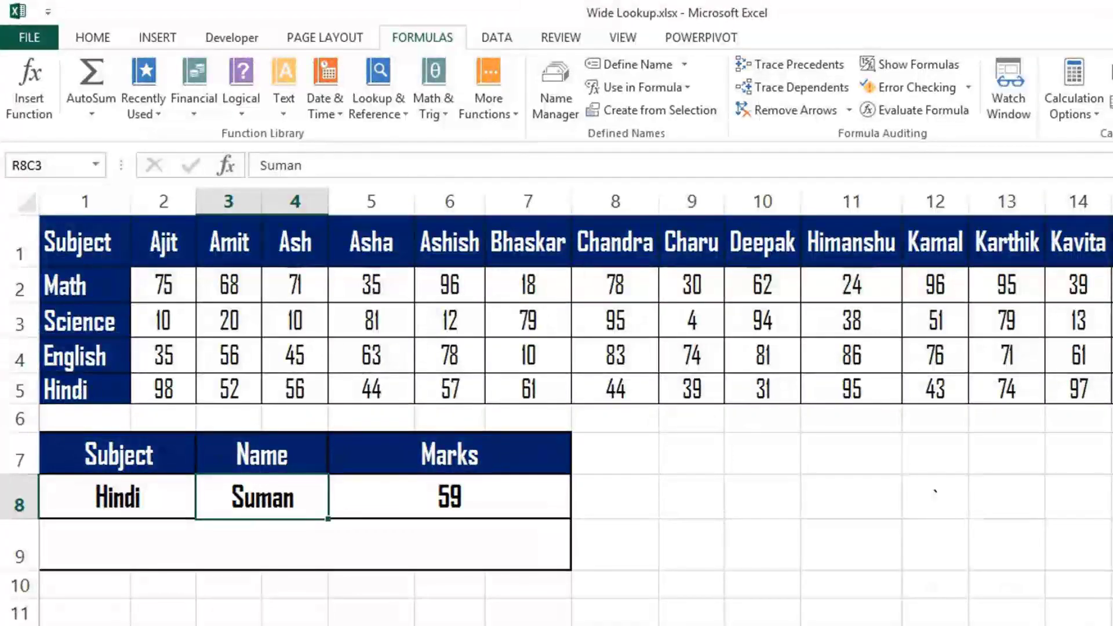
key("Right")
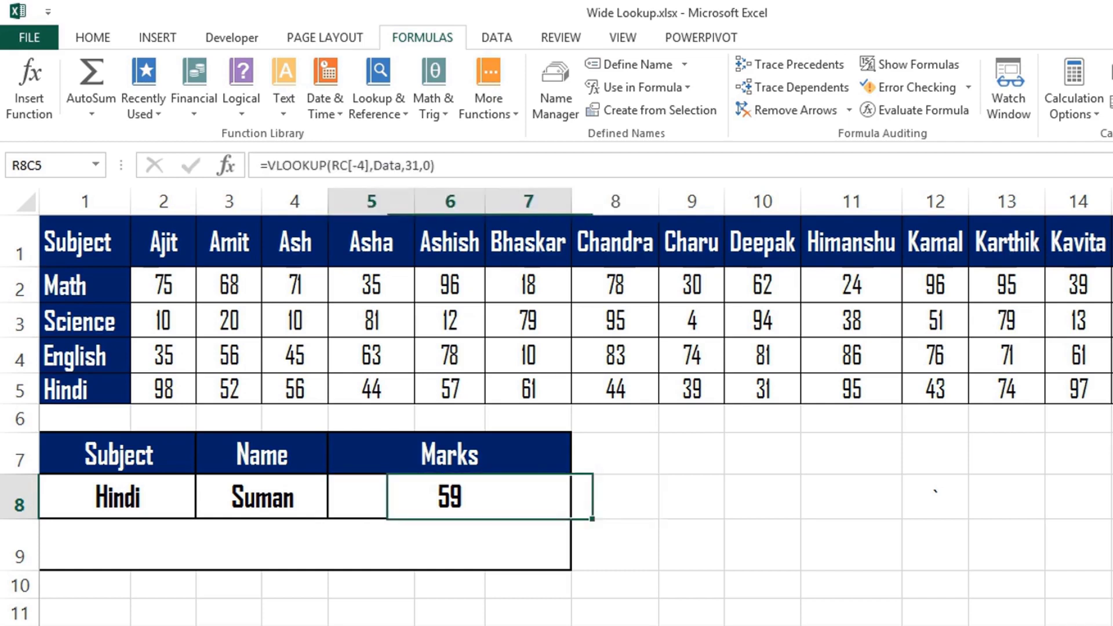
Replace the fixed column index 31 with a MATCH on the Name cell.
key("F2")
key("Left")
key("Left")
key("Left")
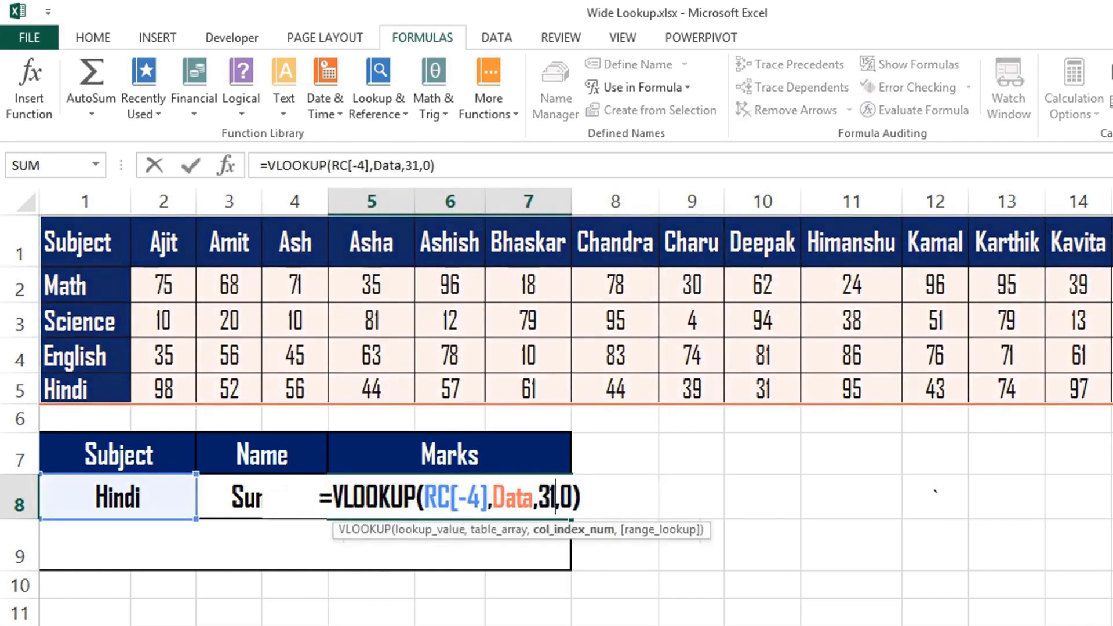
key("BackSpace")
key("BackSpace")
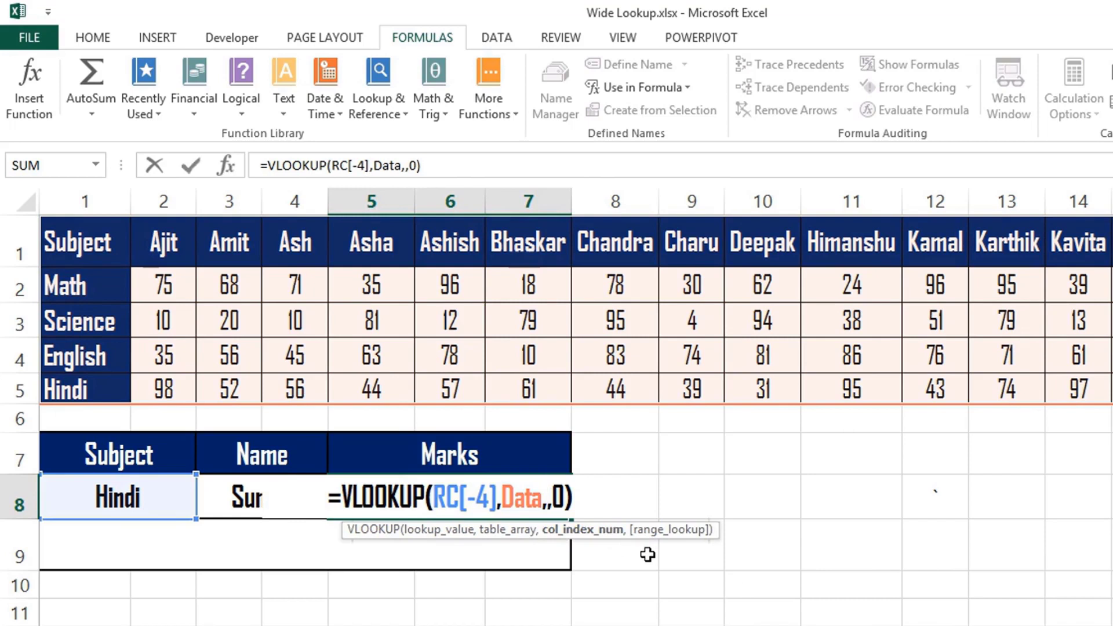
key("ctrl+z")
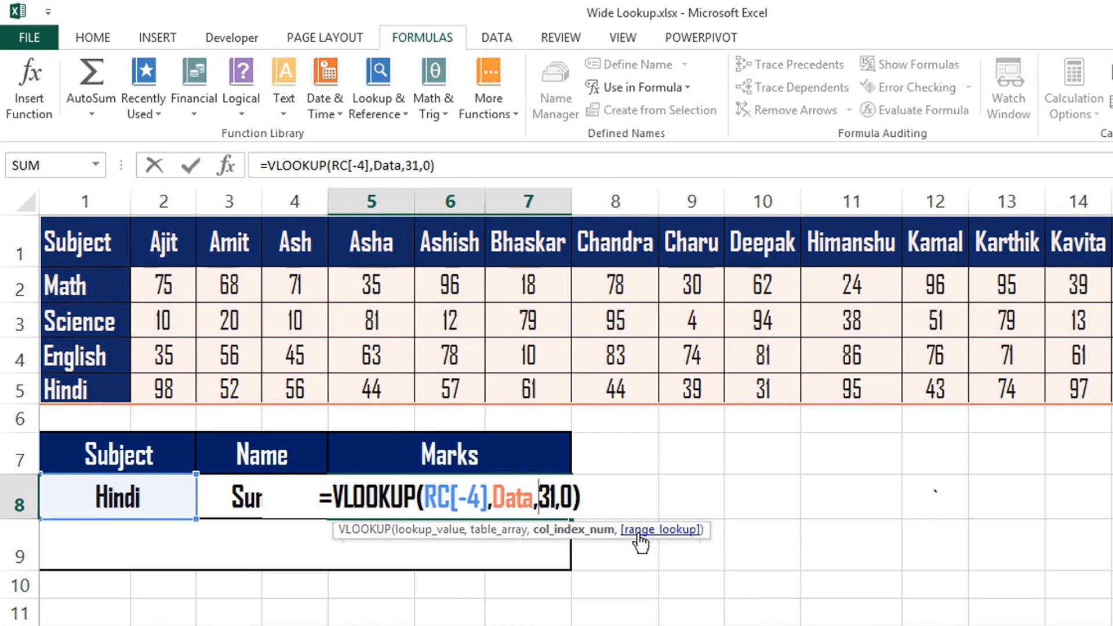
key("shift+Right")
key("shift+Right")
type("match(")
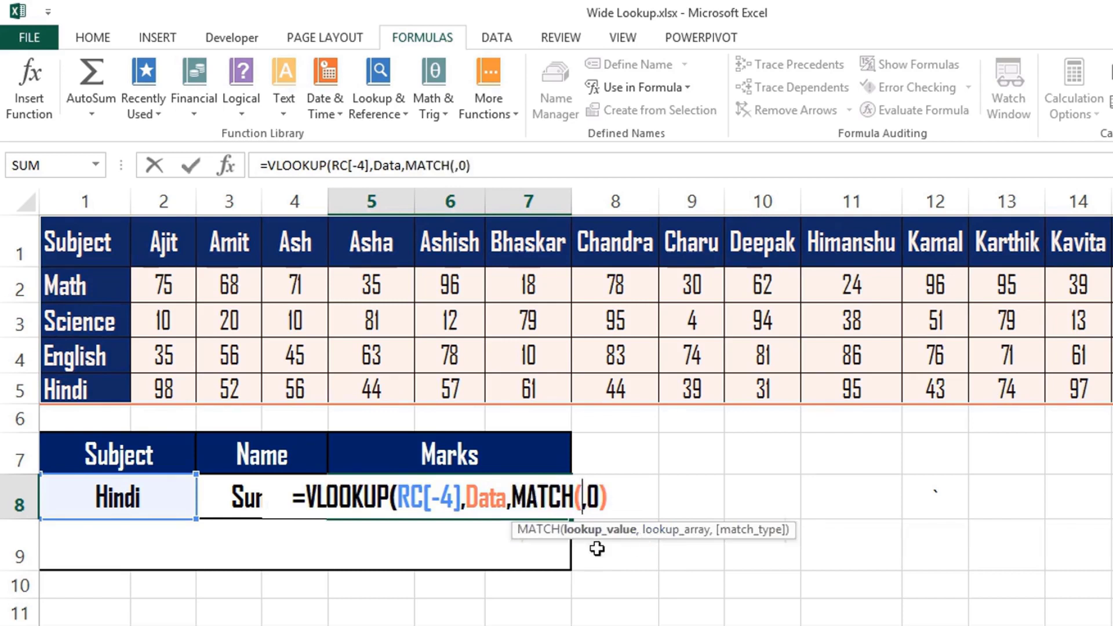
left_click(222, 496)
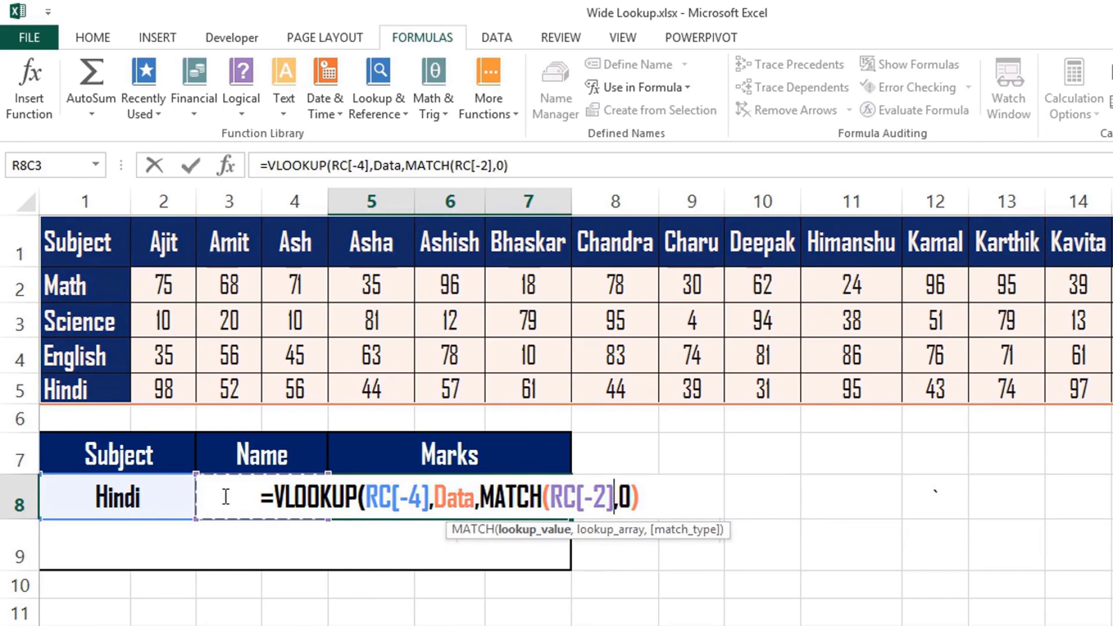
type(",")
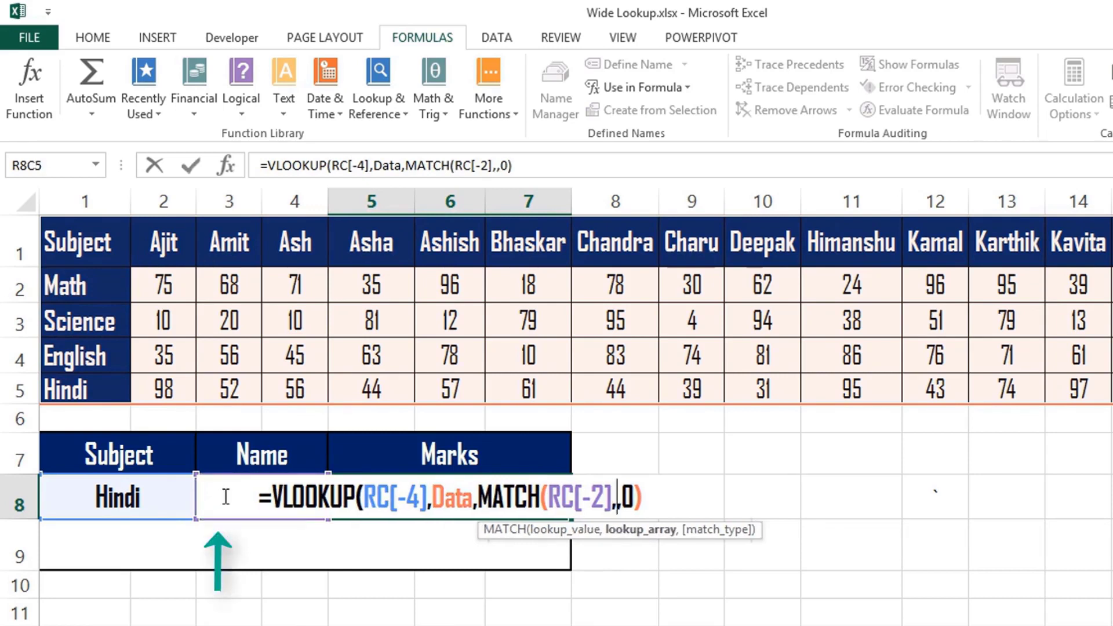
Give MATCH the whole header row from R1C1 and exact match 0, so Marks returns 75.
left_click(87, 249)
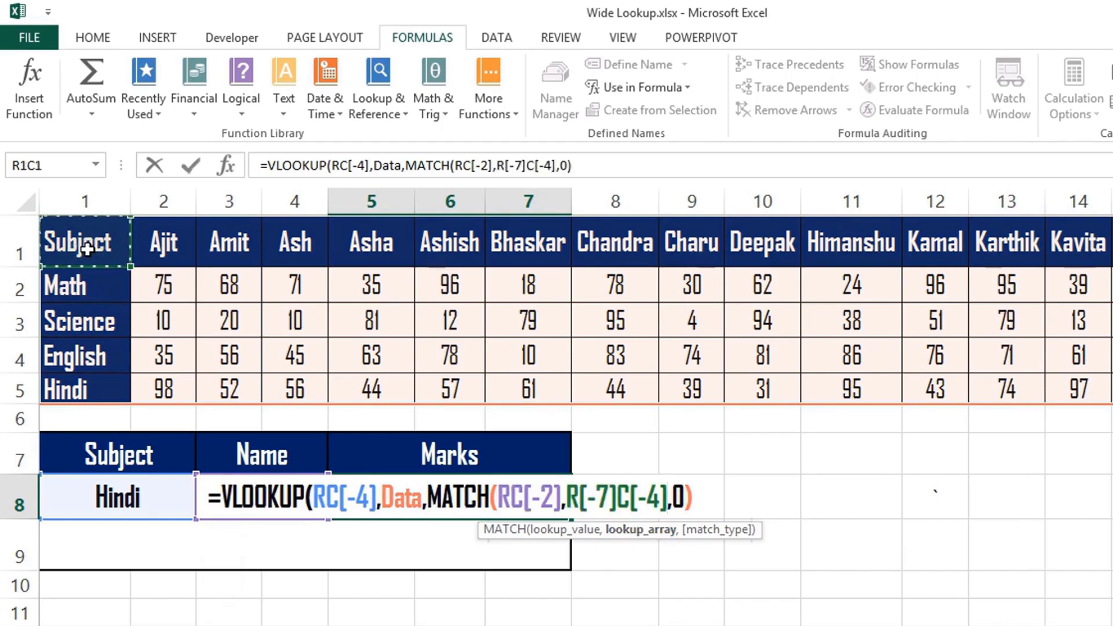
key("ctrl+shift+Right")
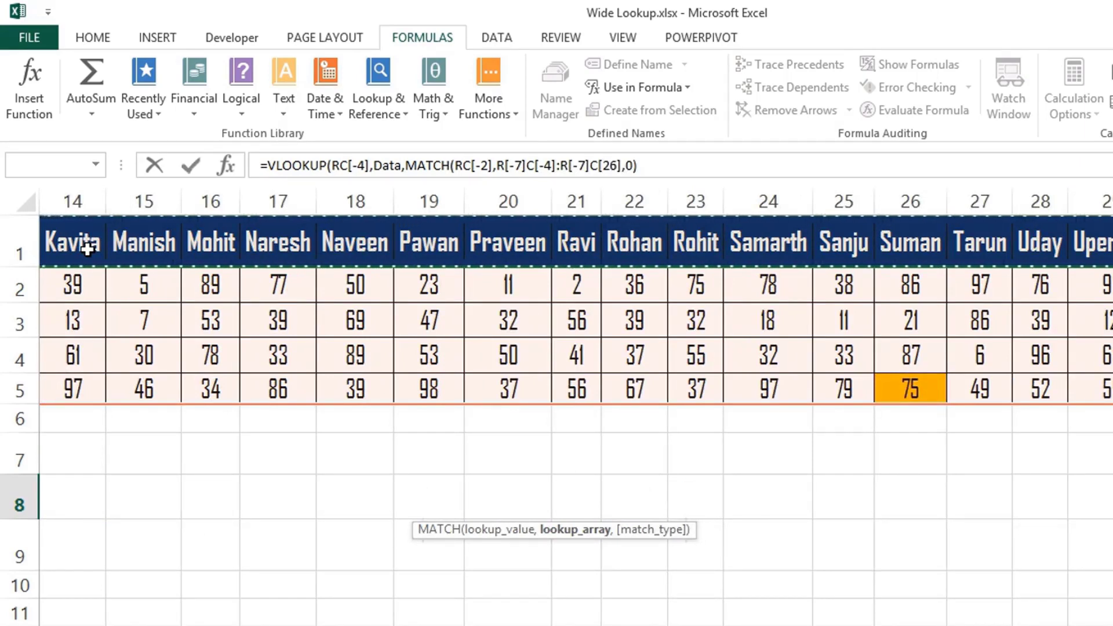
type(",")
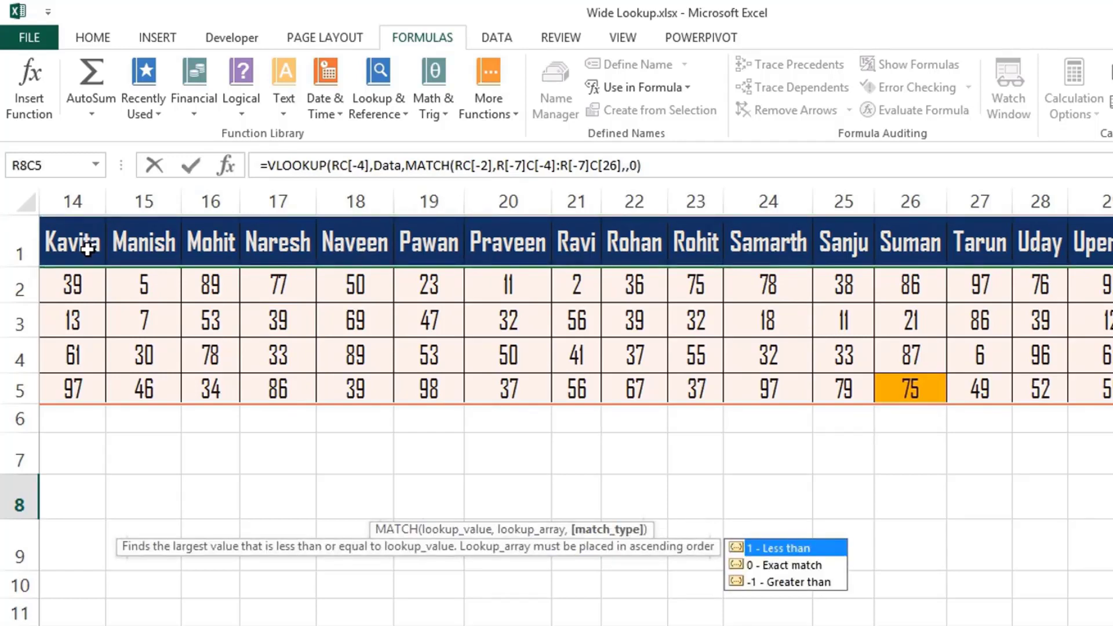
type("0)")
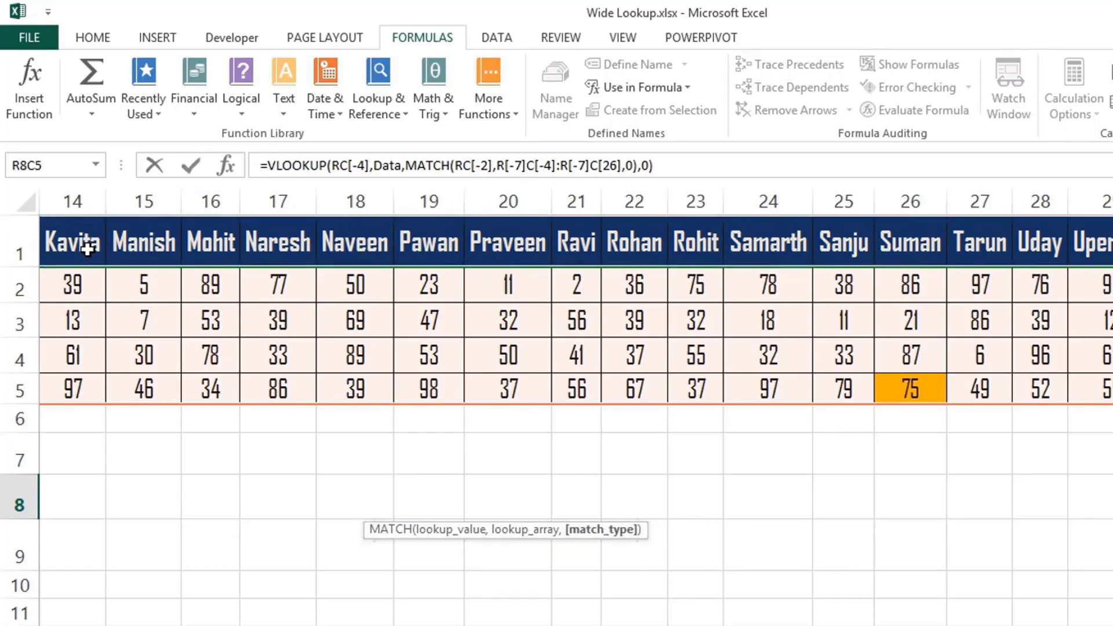
key("Return")
key("Home")
key("Up")
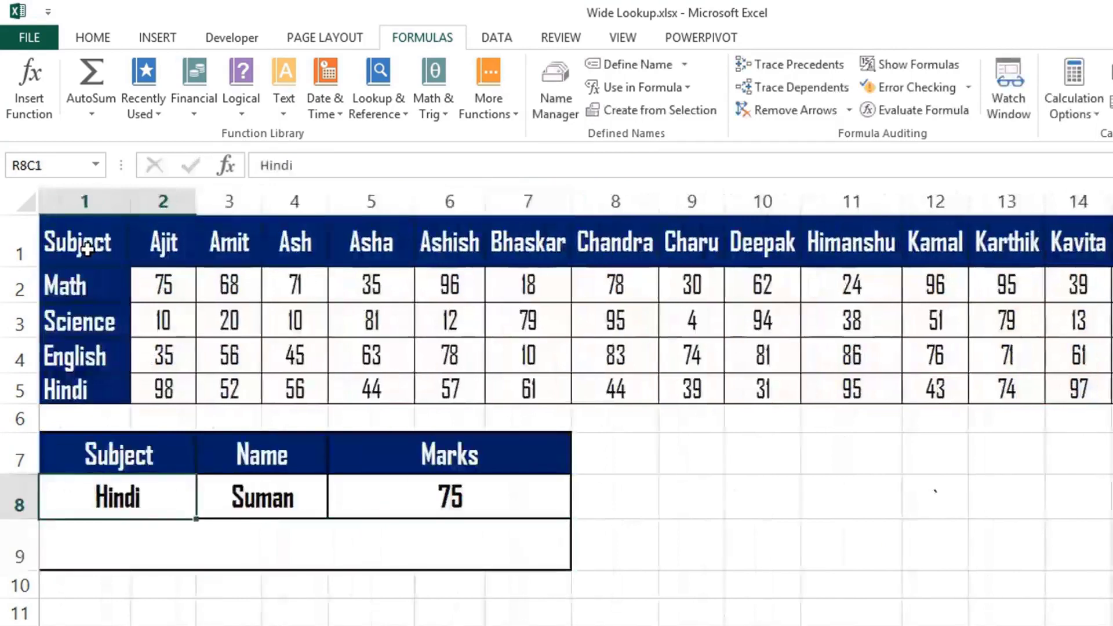
key("Right")
key("Right")
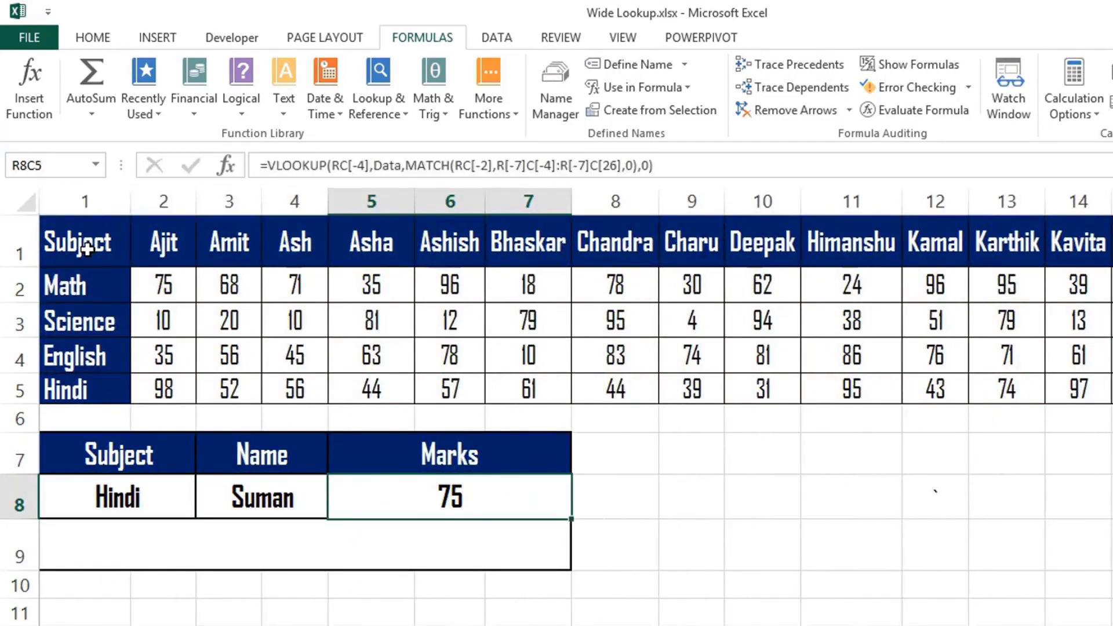
Enter Science as the subject and Ashish as the name in the lookup box.
key("Left")
key("Left")
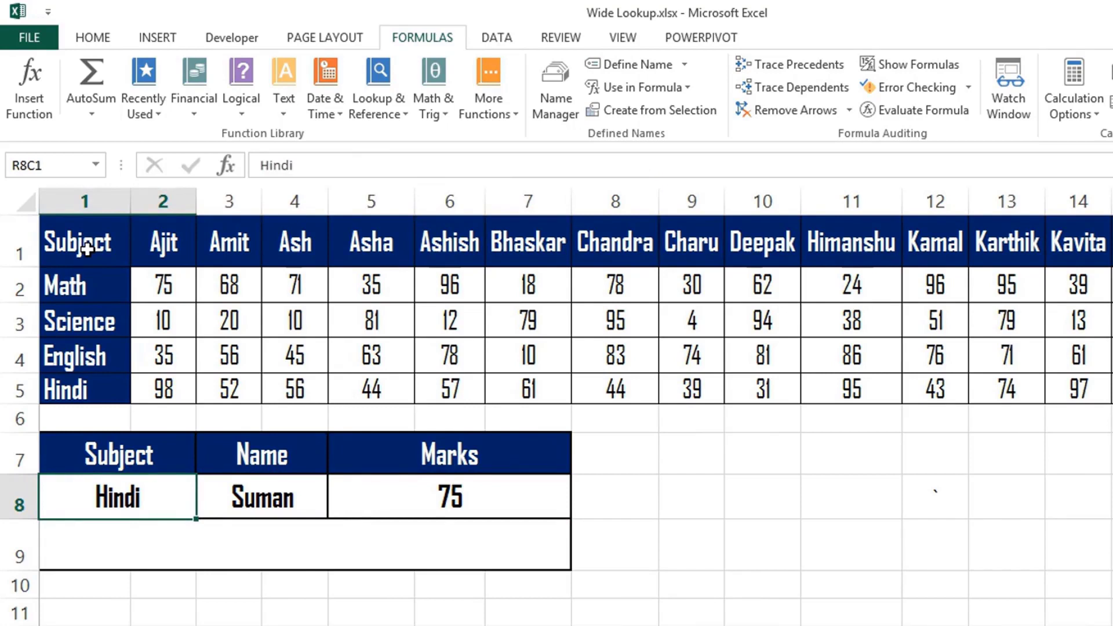
key("Right")
key("Left")
type("Science")
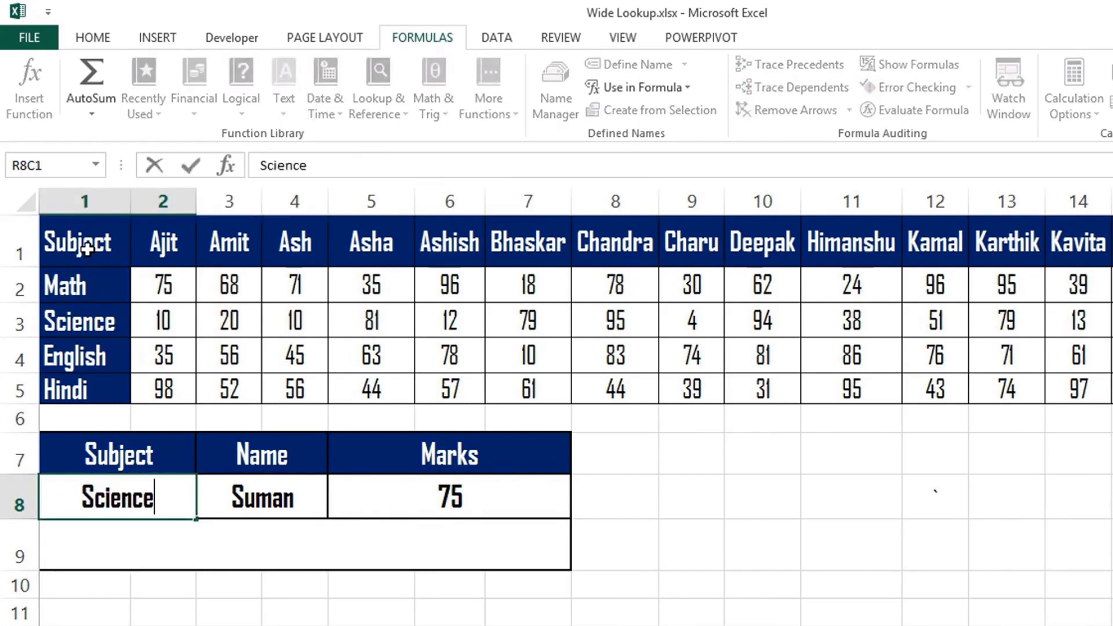
key("Tab")
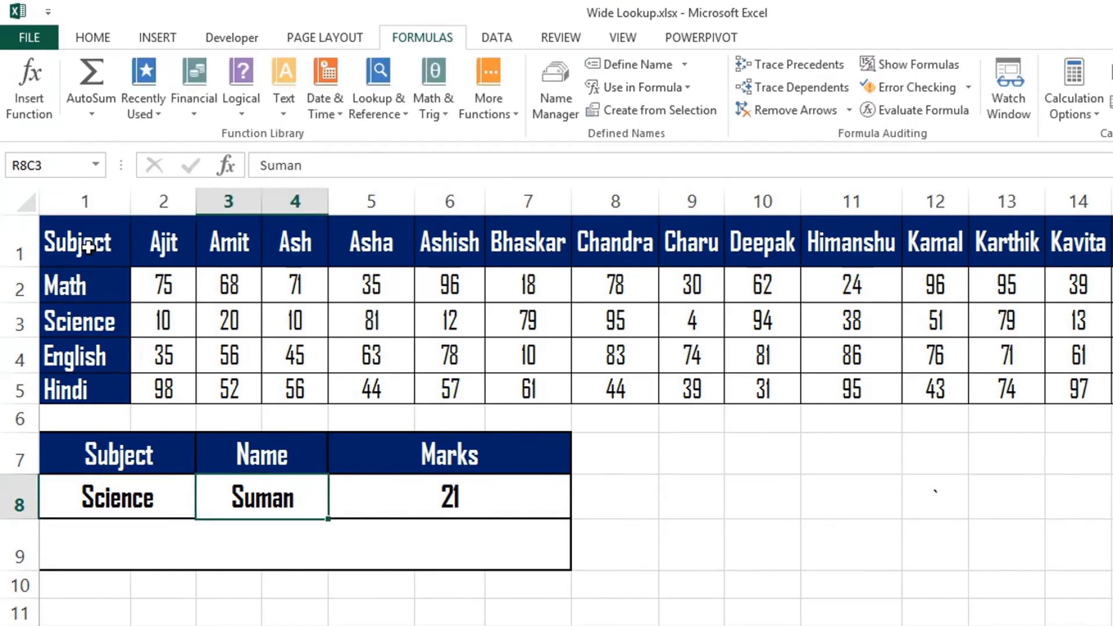
type("Ashish")
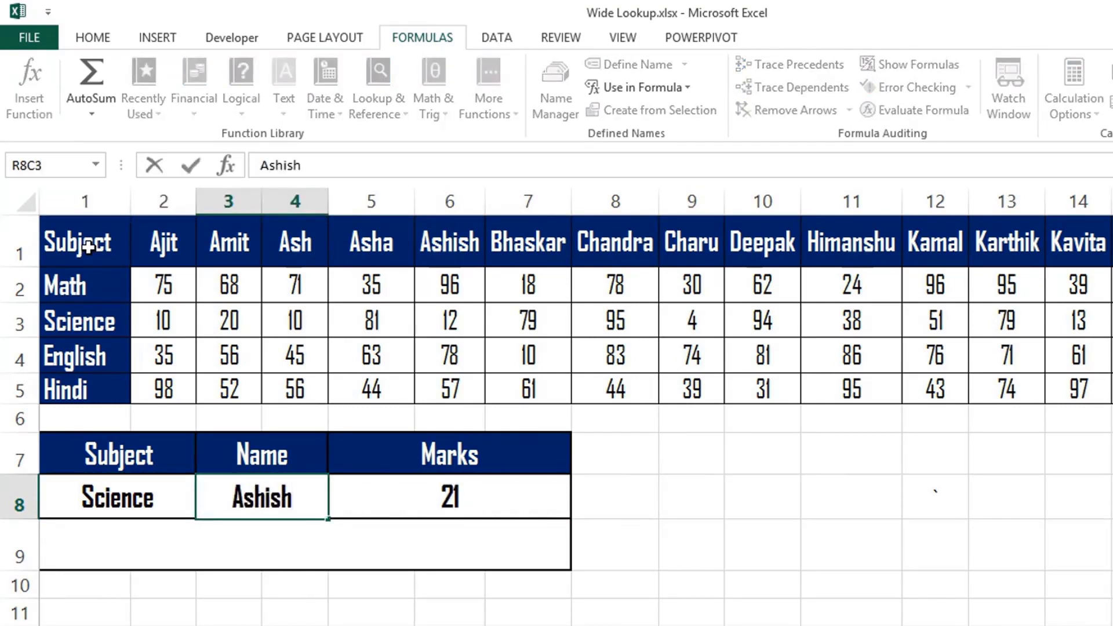
key("Tab")
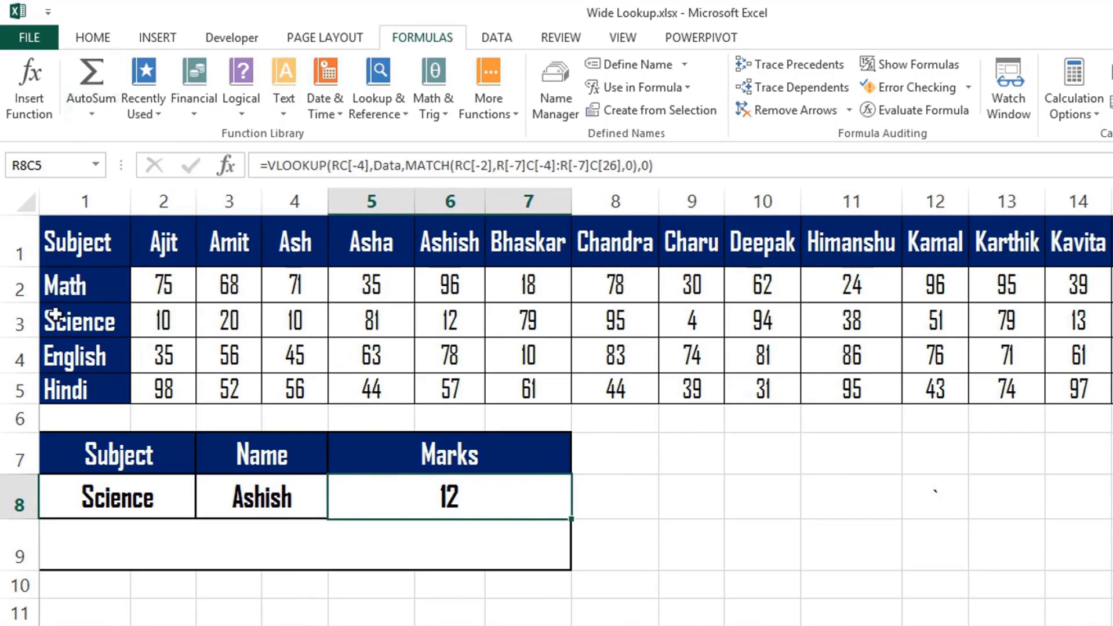
Check in the table's Science row that Ashish's mark is 12.
left_click_drag(72, 322, 455, 325)
left_click(450, 324)
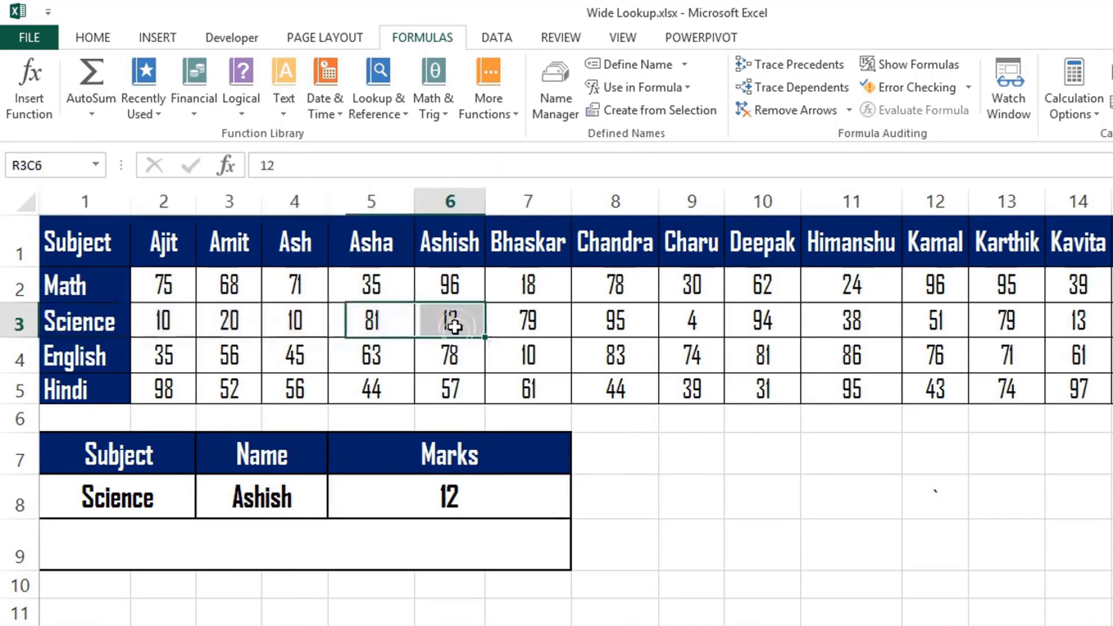
left_click(344, 544)
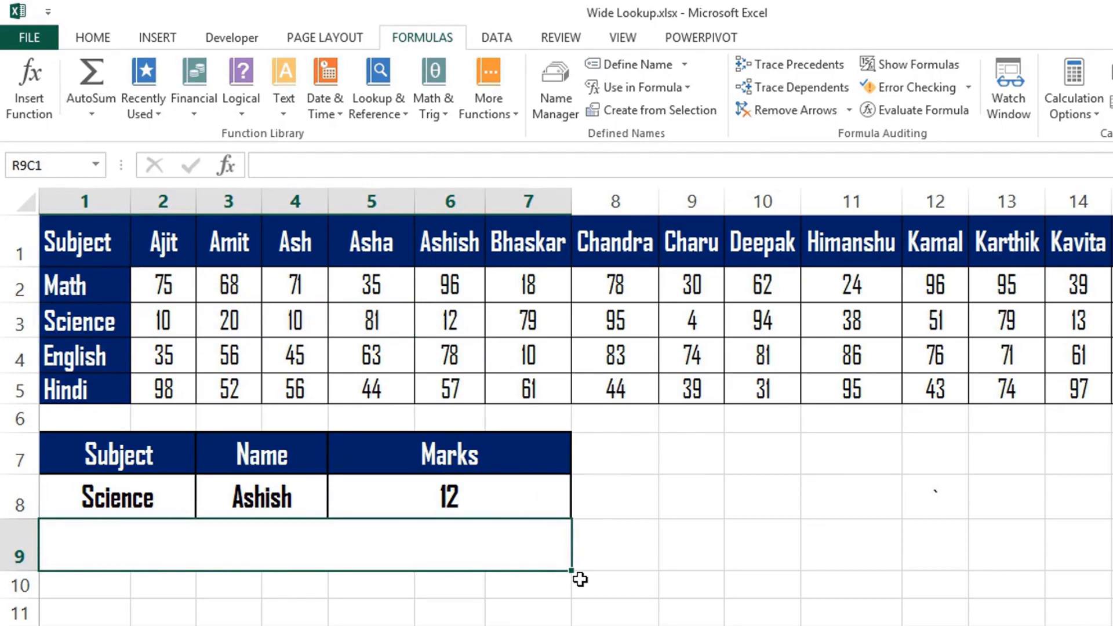
key("ctrl+Home")
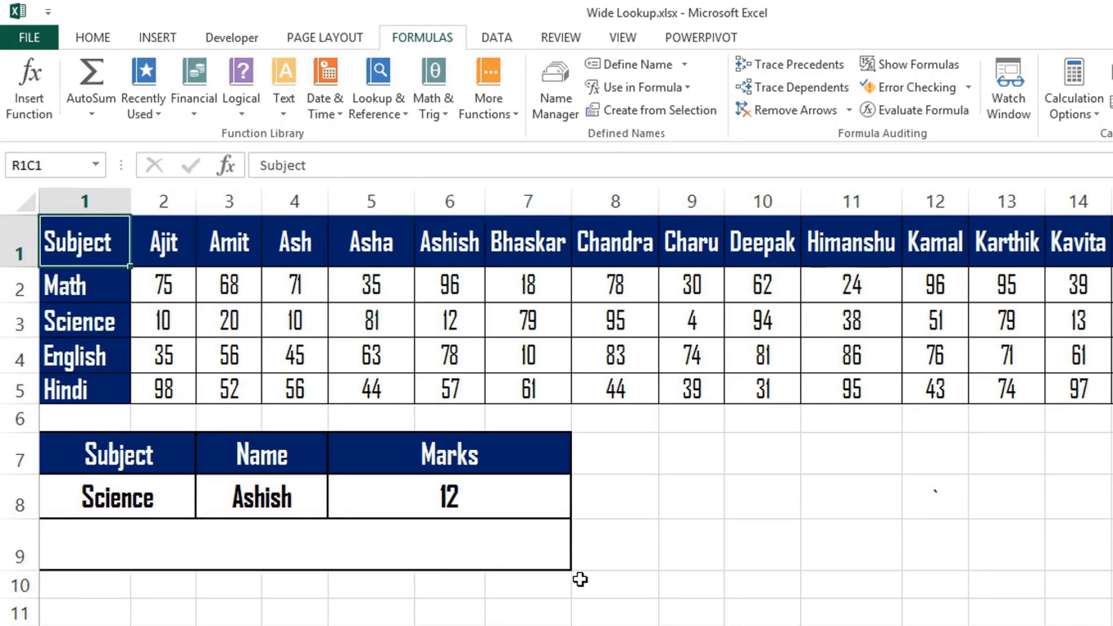
scroll(580, 579, "right", 5)
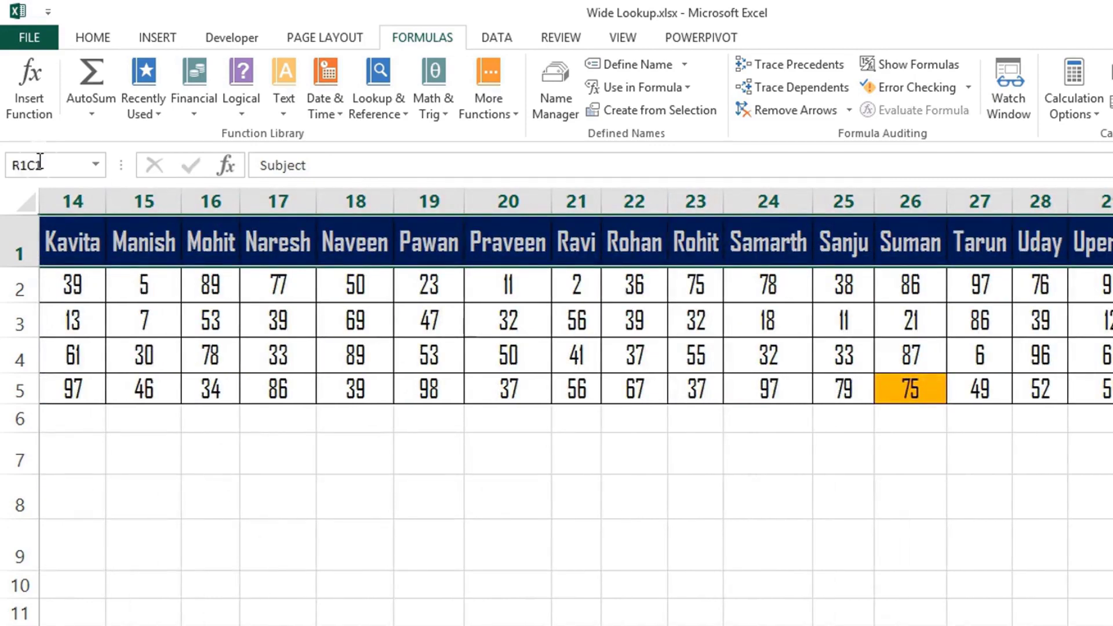
left_click(61, 167)
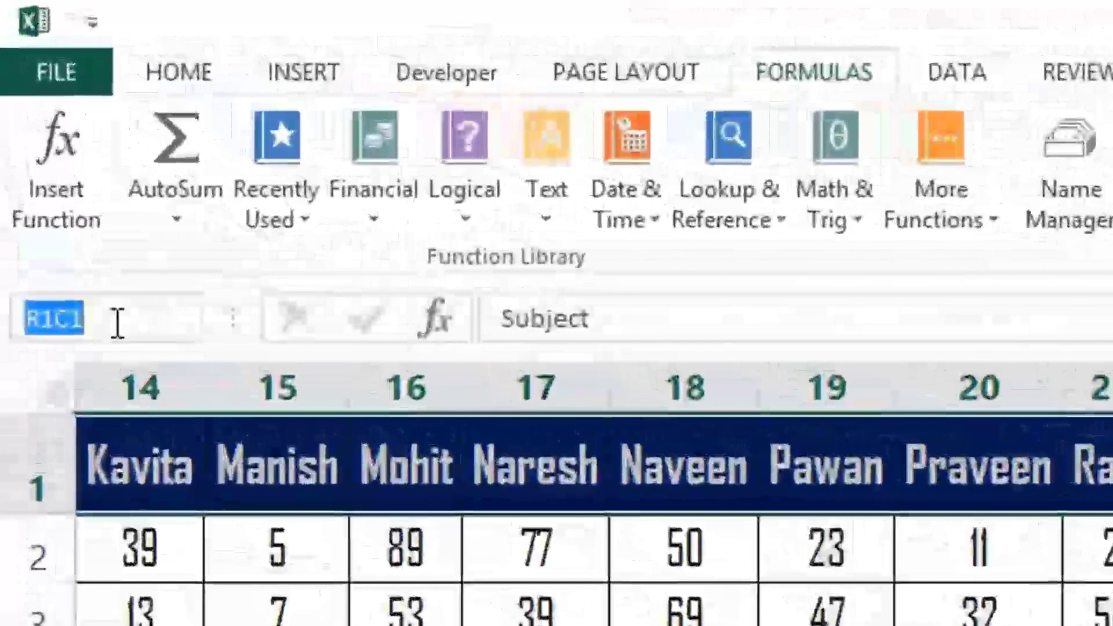
type("nam")
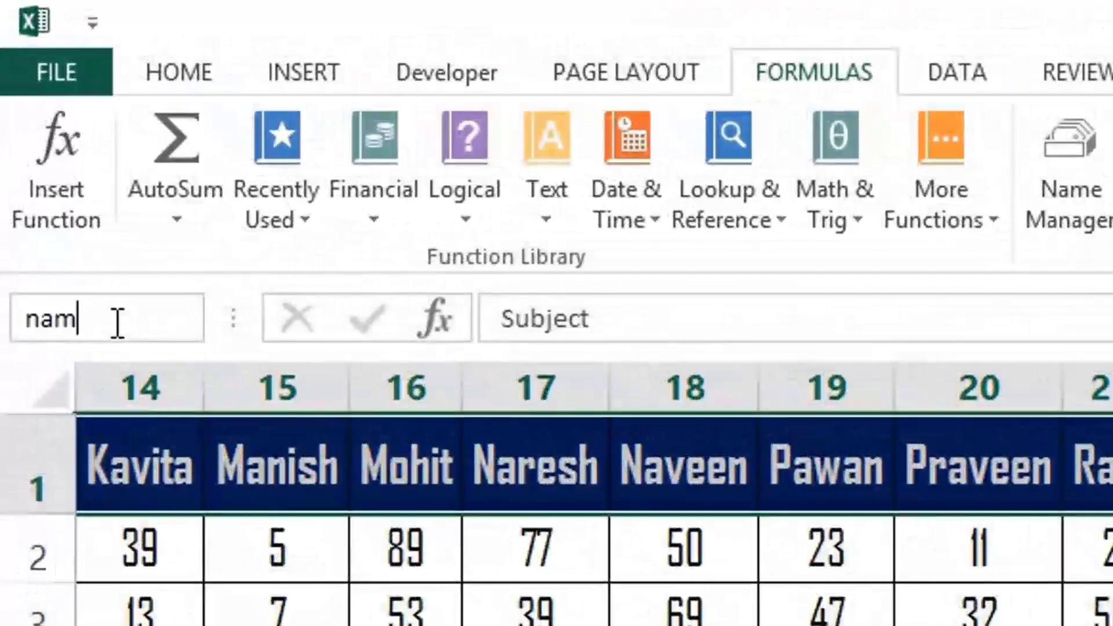
type("e")
key("Return")
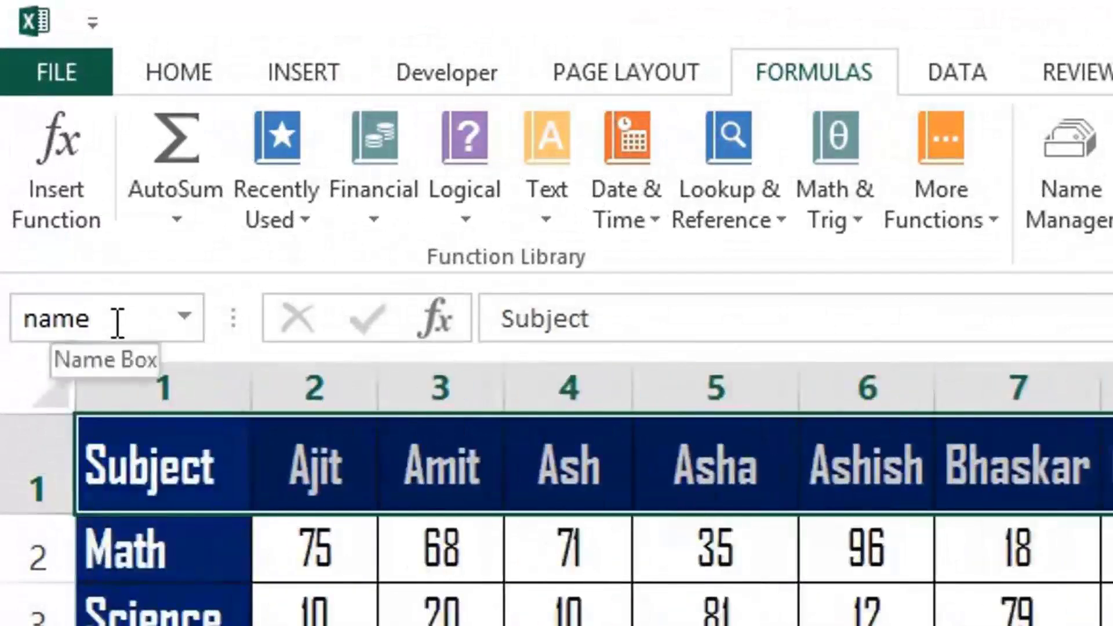
left_click(1072, 625)
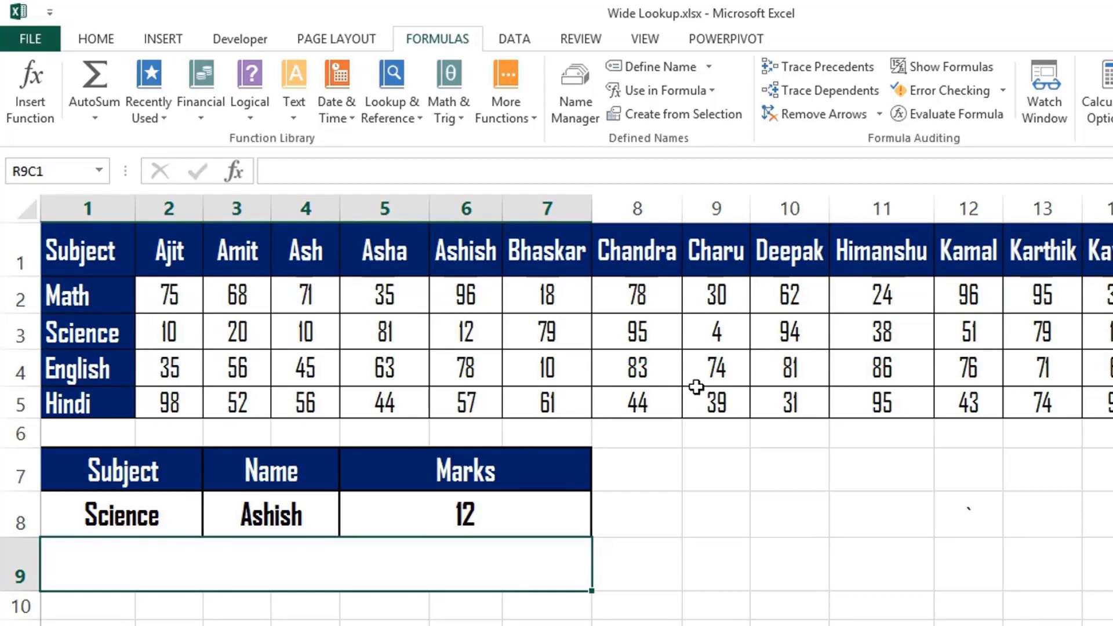
Enter =VLOOKUP(R[-1]C,Data,MATCH(R[-1]C[2],name,0),0) in R9C1, referencing Science and Ashish, and accept Excel's correction.
type("=vl")
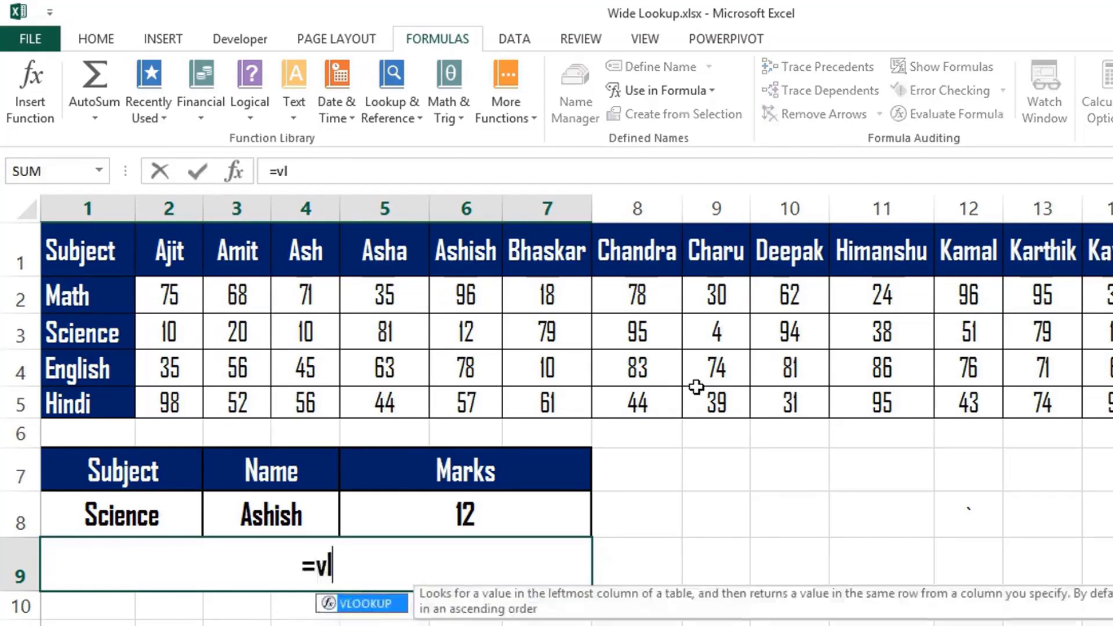
key("Tab")
left_click(124, 513)
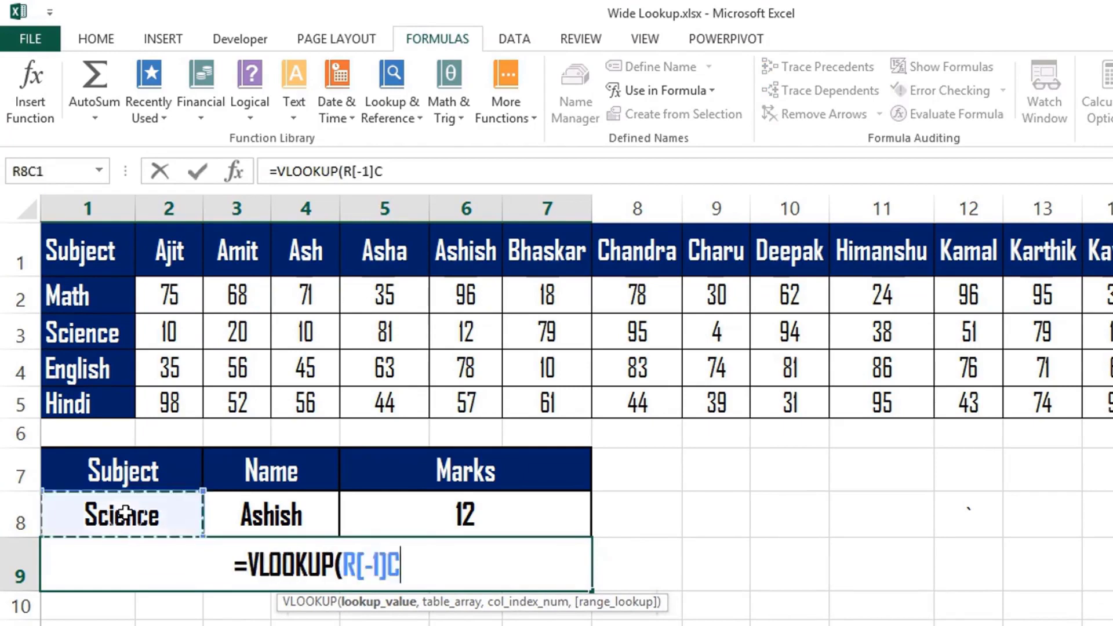
type(",")
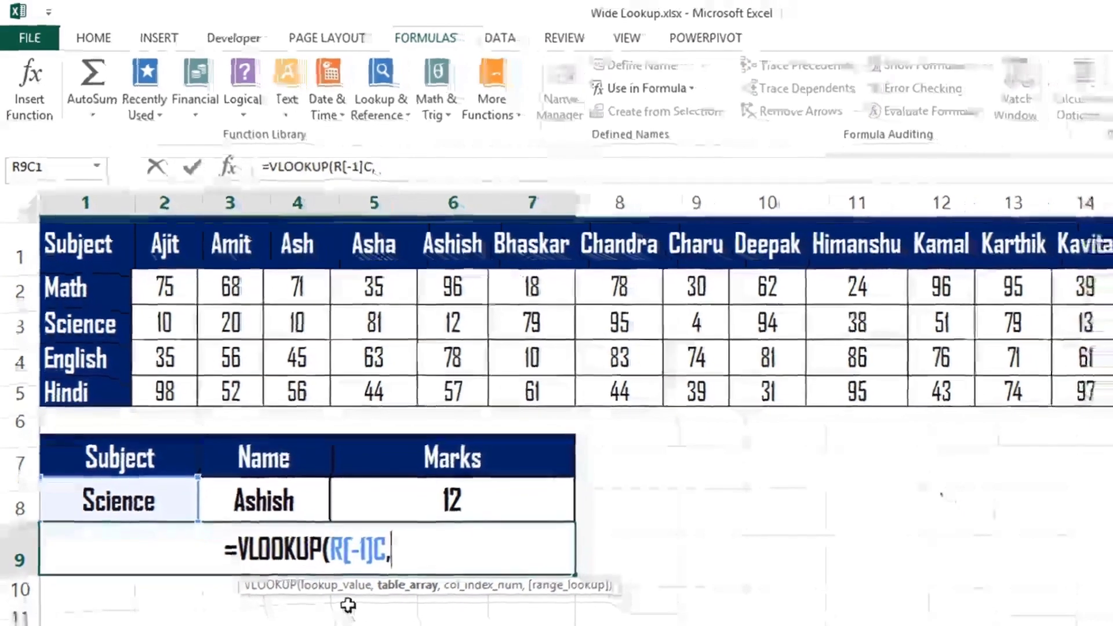
type("data")
key("Tab")
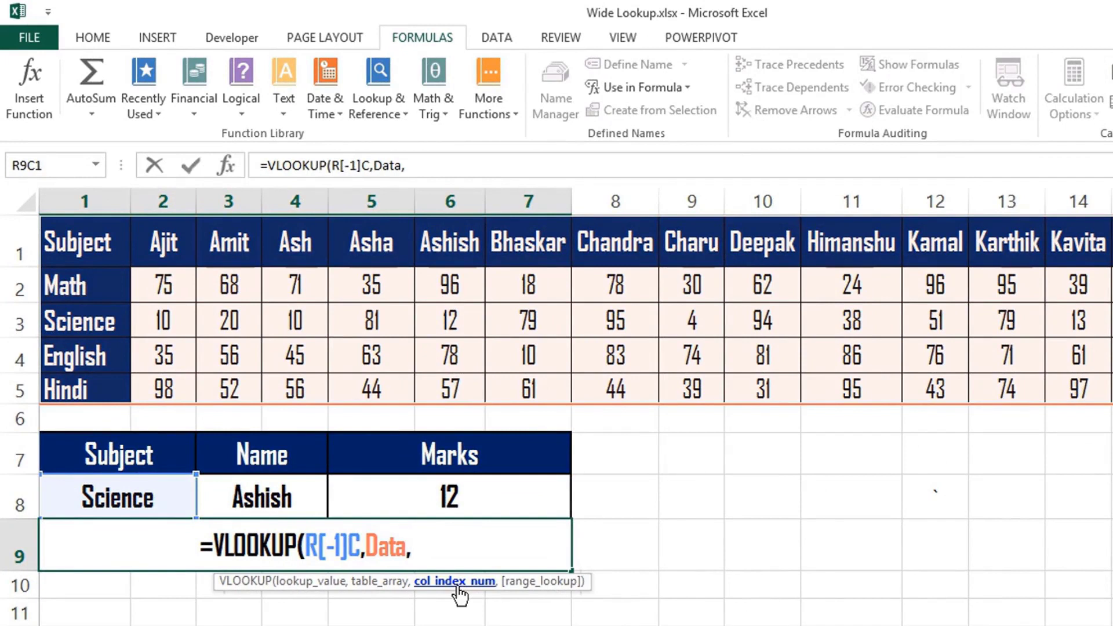
type("match")
key("Tab")
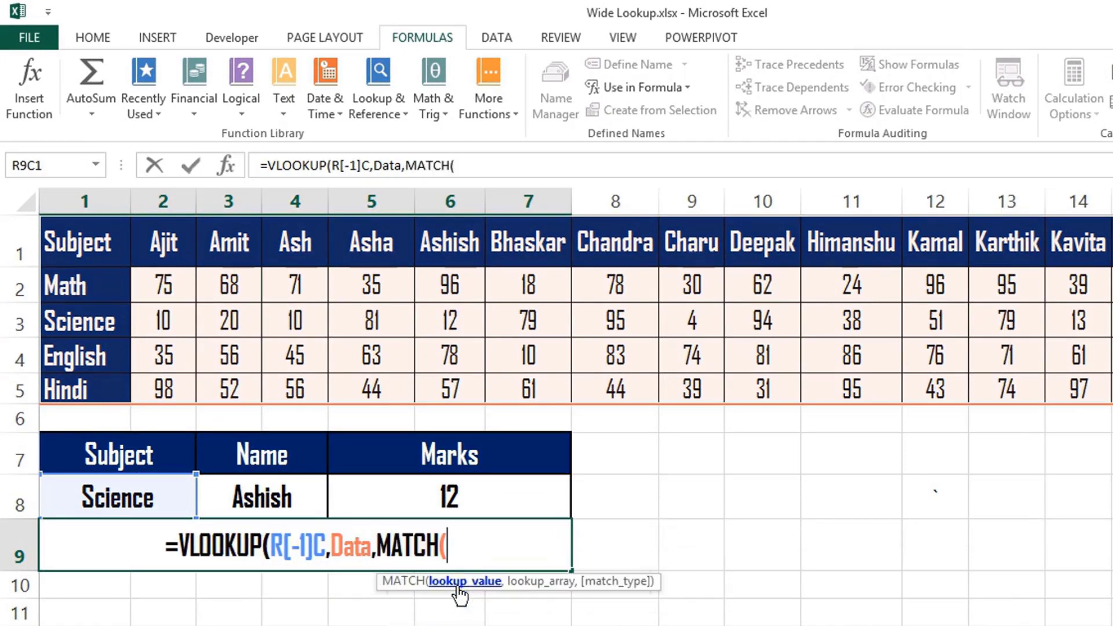
left_click(281, 501)
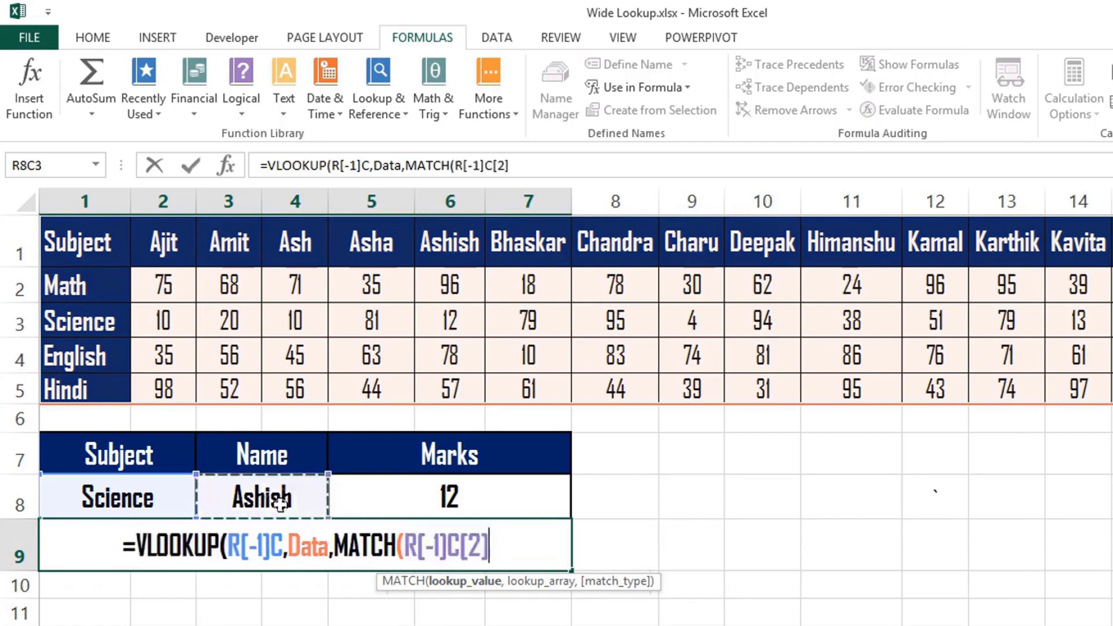
type(",")
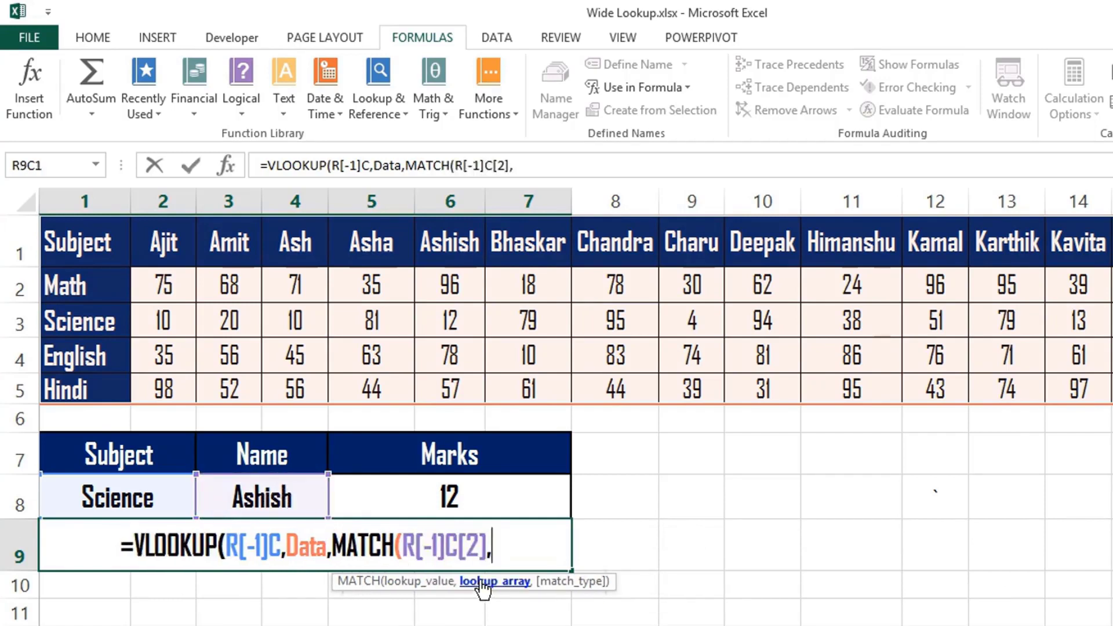
type("name")
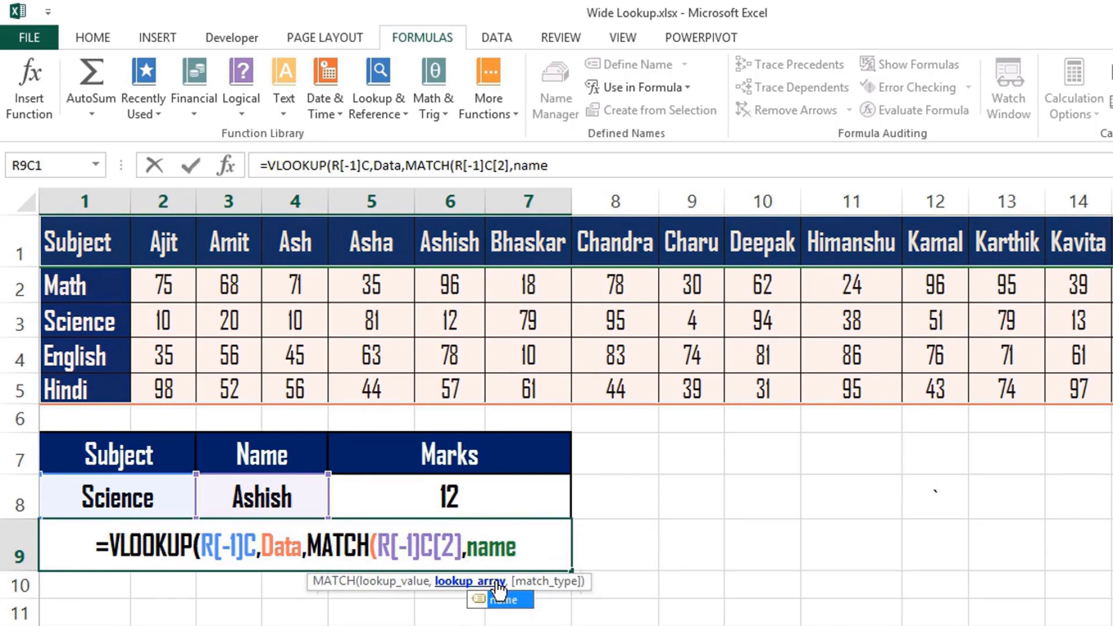
type(",0")
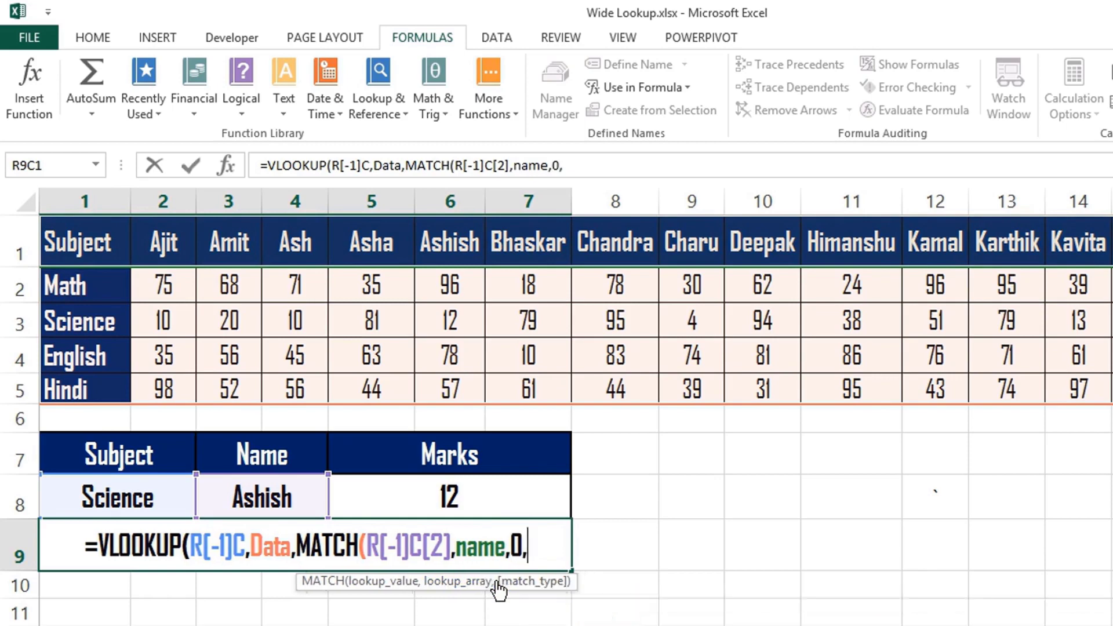
type("))")
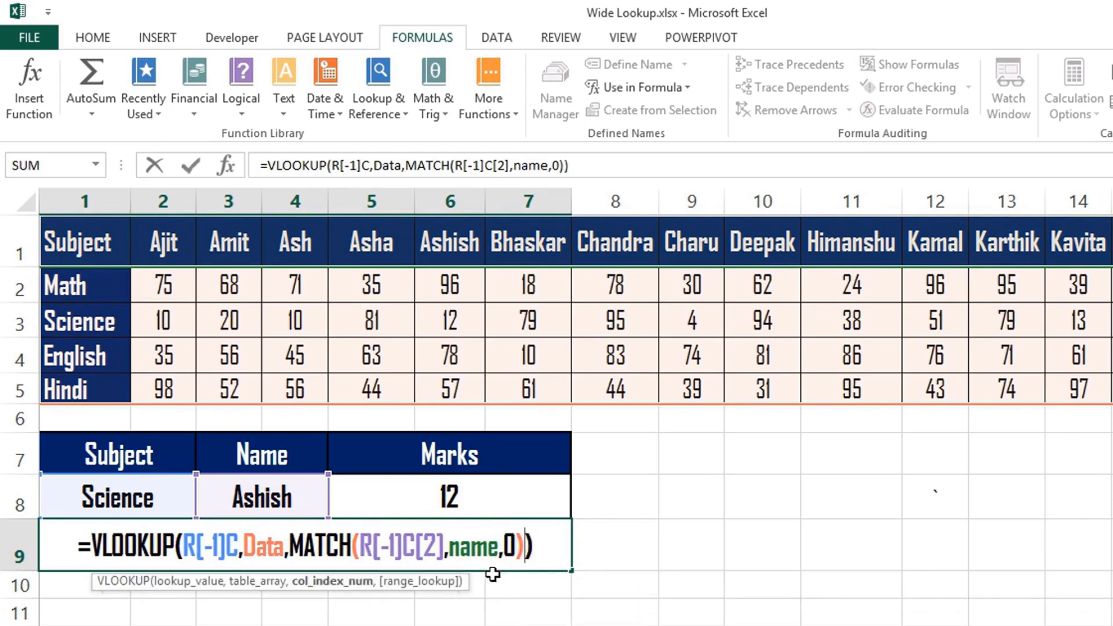
type(",0)")
key("Return")
key("Return")
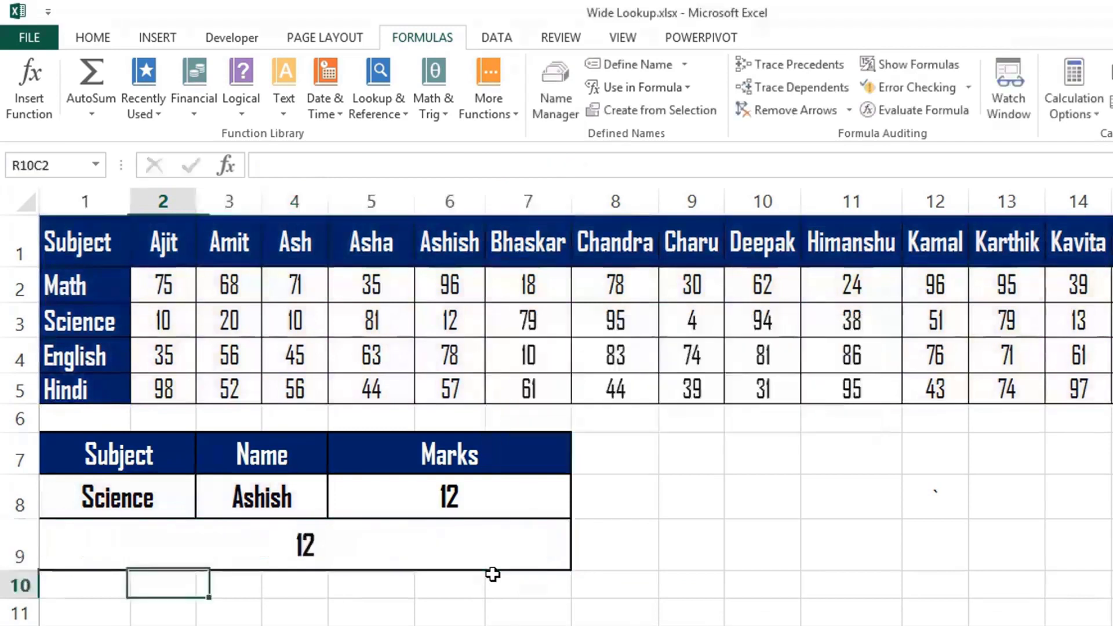
key("Up")
key("Up")
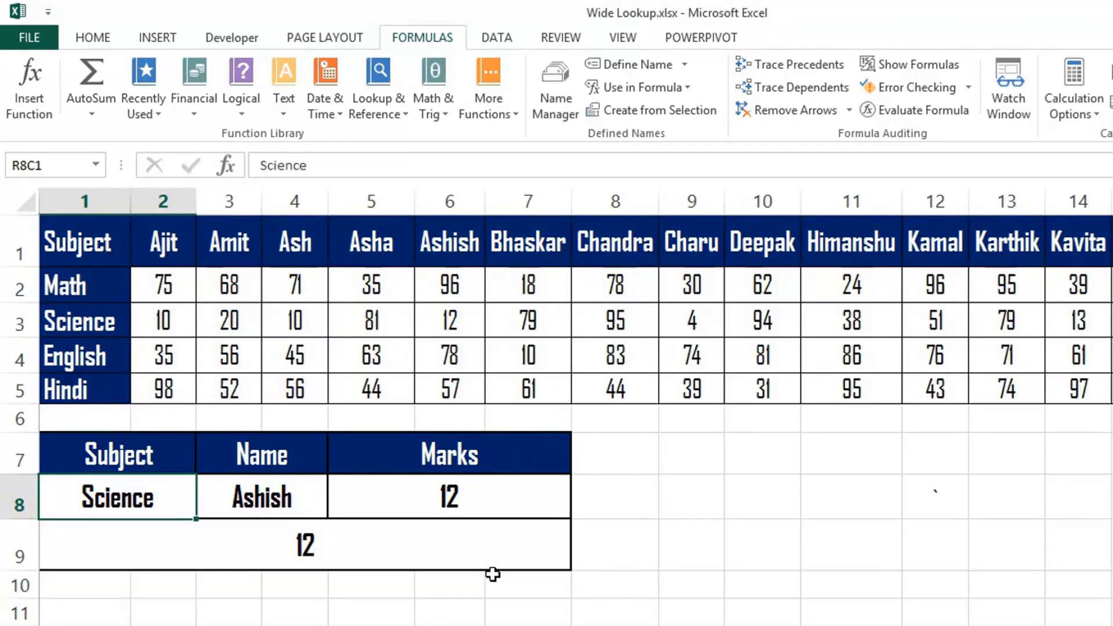
Change the lookup subject to Math and the name to Deepak so both results show 62.
type("Math")
key("Tab")
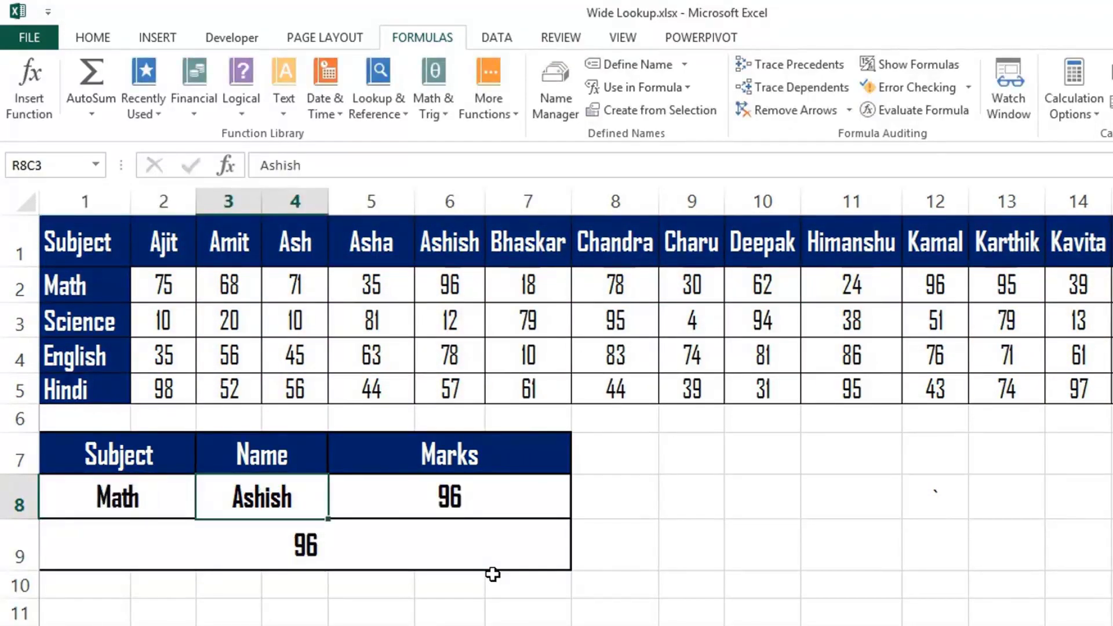
key("Right")
key("Left")
type("Deepak")
key("Tab")
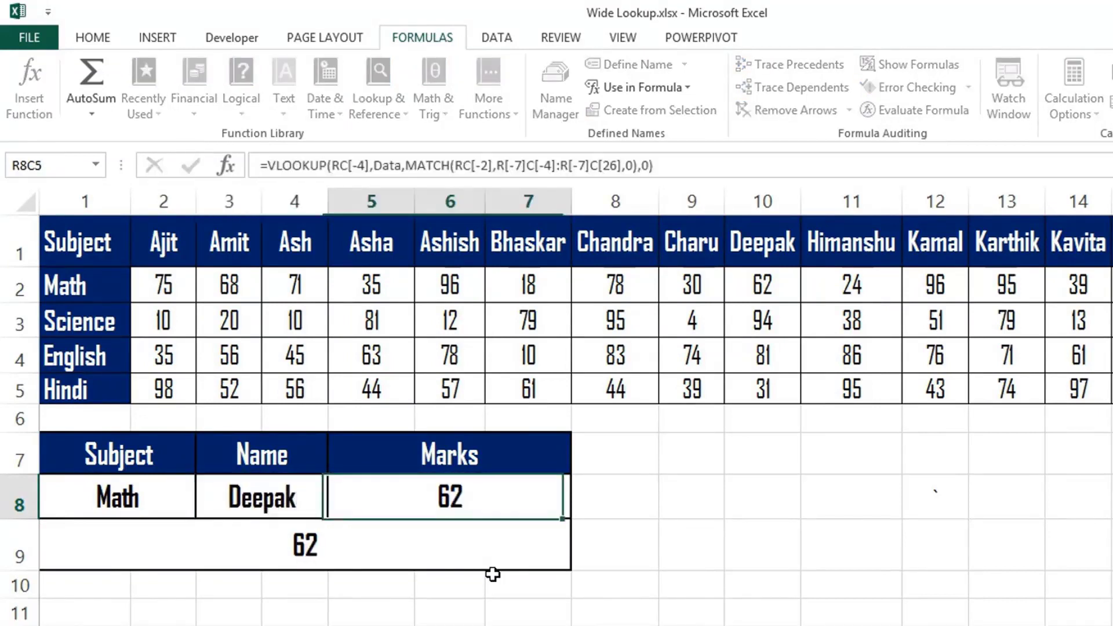